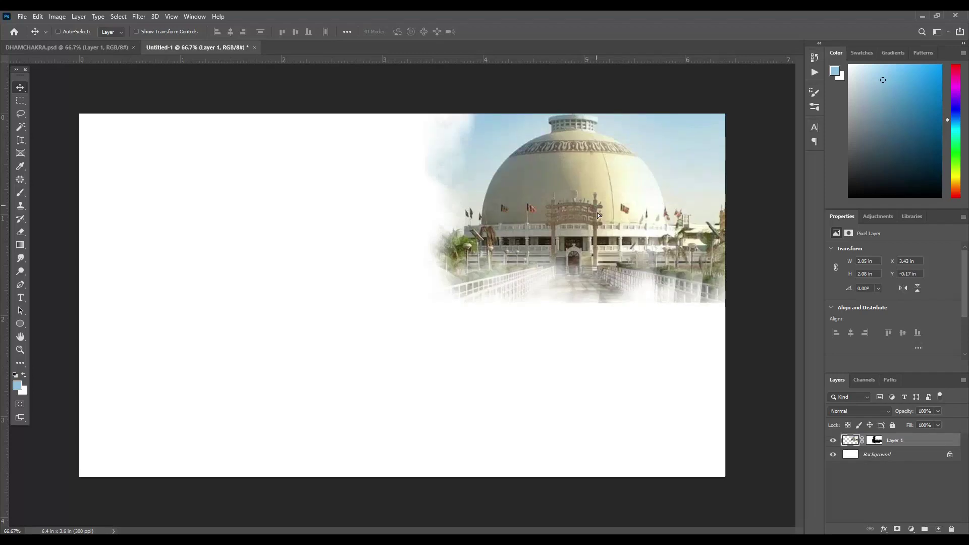
# Drop the stupa image and the portrait painting into the banner, with the portrait at the top edge.
pyautogui.moveTo(579, 205)
pyautogui.mouseDown()
pyautogui.moveTo(557, 212)
pyautogui.moveTo(650, 286)
pyautogui.mouseUp()
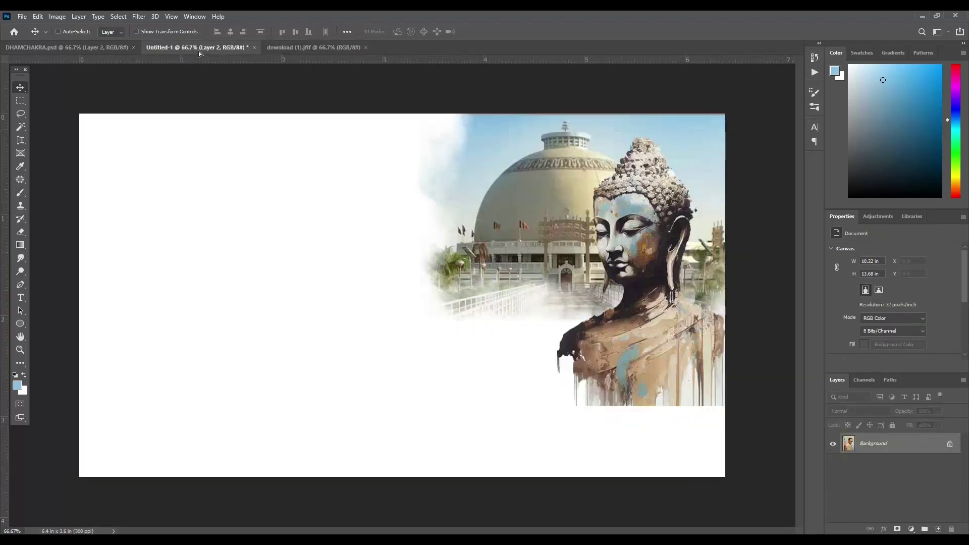
pyautogui.moveTo(292, 298)
pyautogui.mouseDown()
pyautogui.moveTo(226, 329)
pyautogui.moveTo(205, 209)
pyautogui.mouseUp()
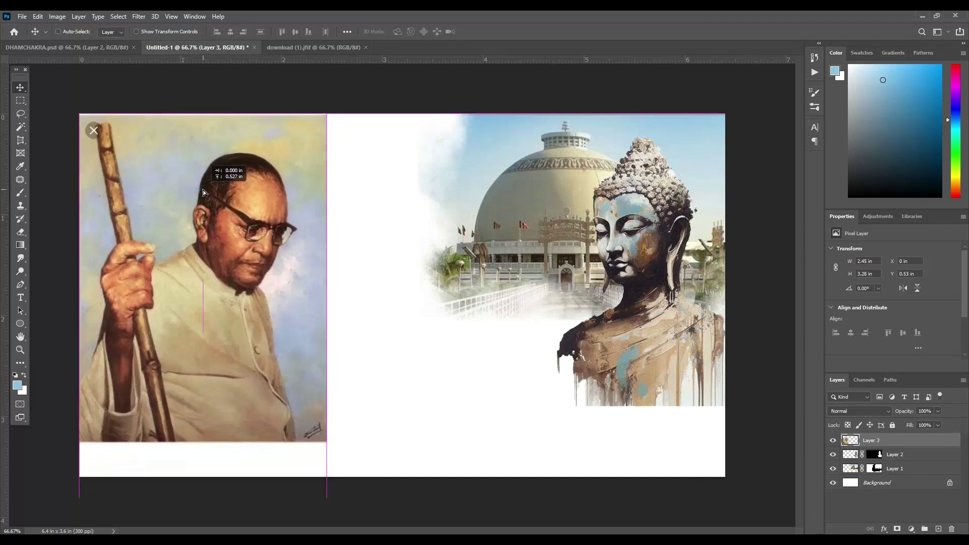
pyautogui.moveTo(205, 209); pyautogui.dragTo(204, 188)
# Scale the portrait down to about 2 by 2.7 inches.
pyautogui.hotkey('ctrl', 't')
pyautogui.moveTo(327, 433)
pyautogui.mouseDown()
pyautogui.moveTo(275, 386)
pyautogui.moveTo(280, 371)
pyautogui.mouseUp()
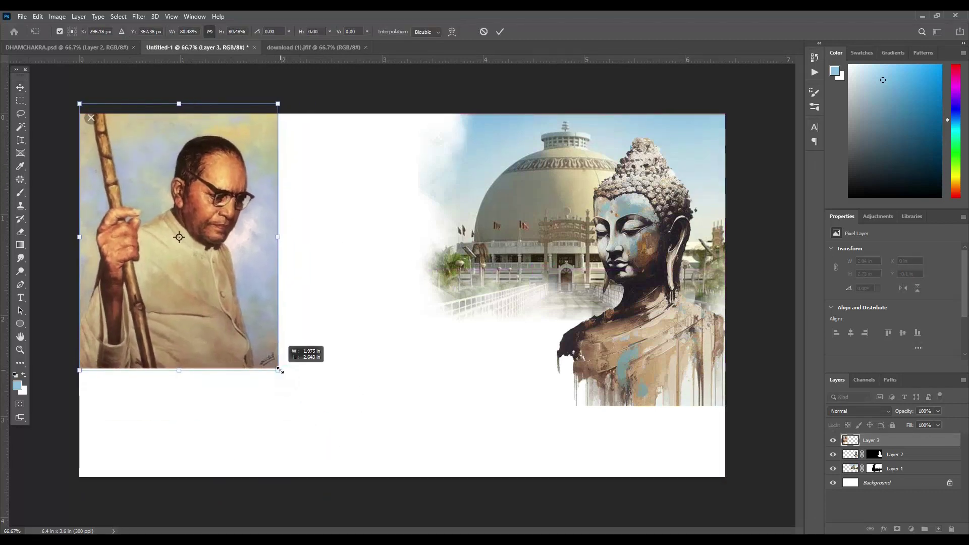
pyautogui.click(499, 31)
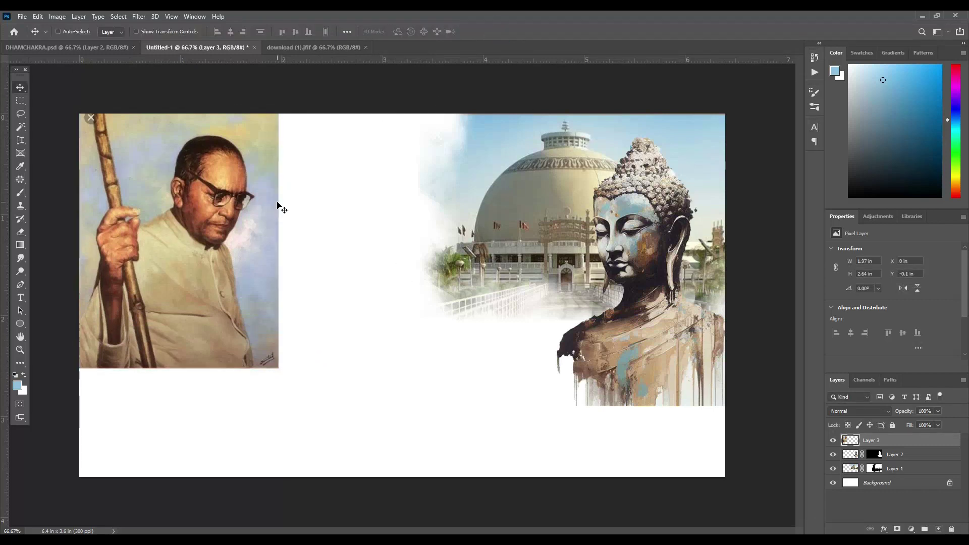
# Shift the Buddha figure up and to the right, then reselect the portrait layer.
pyautogui.rightClick(687, 394)
pyautogui.click(678, 374)
pyautogui.moveTo(674, 376); pyautogui.dragTo(686, 353)
pyautogui.rightClick(247, 263)
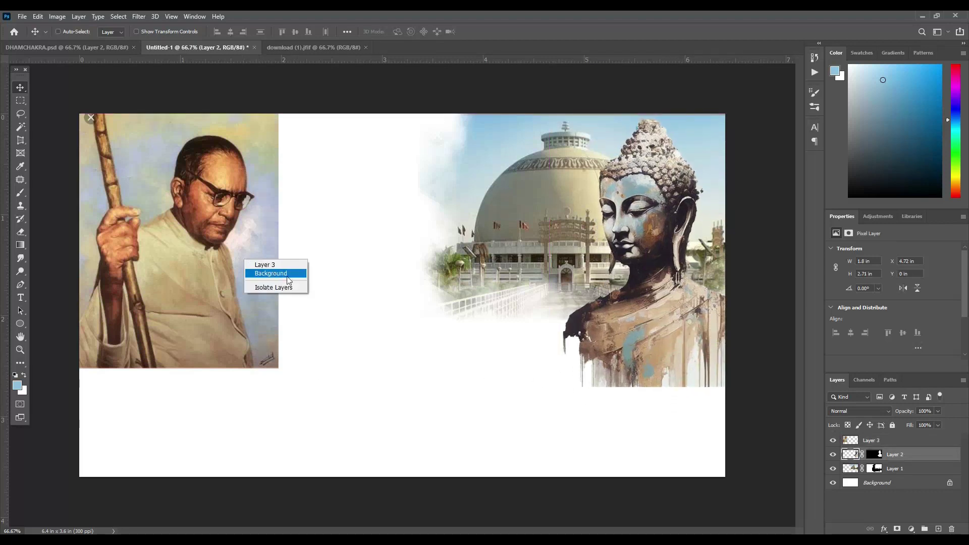
pyautogui.click(268, 262)
# Brighten the portrait with Levels, setting the white input to 233.
pyautogui.click(200, 222)
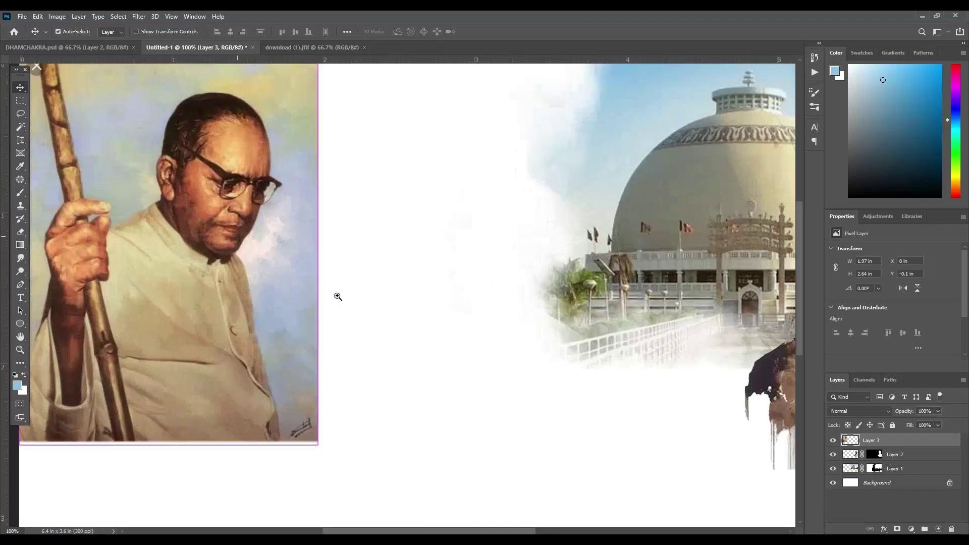
pyautogui.moveTo(335, 296); pyautogui.dragTo(372, 318)
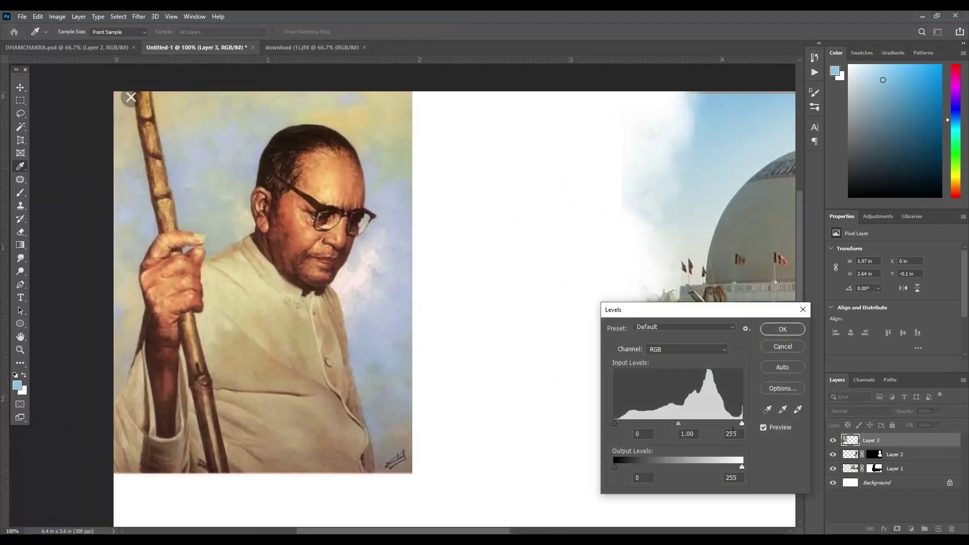
pyautogui.moveTo(741, 423); pyautogui.dragTo(730, 423)
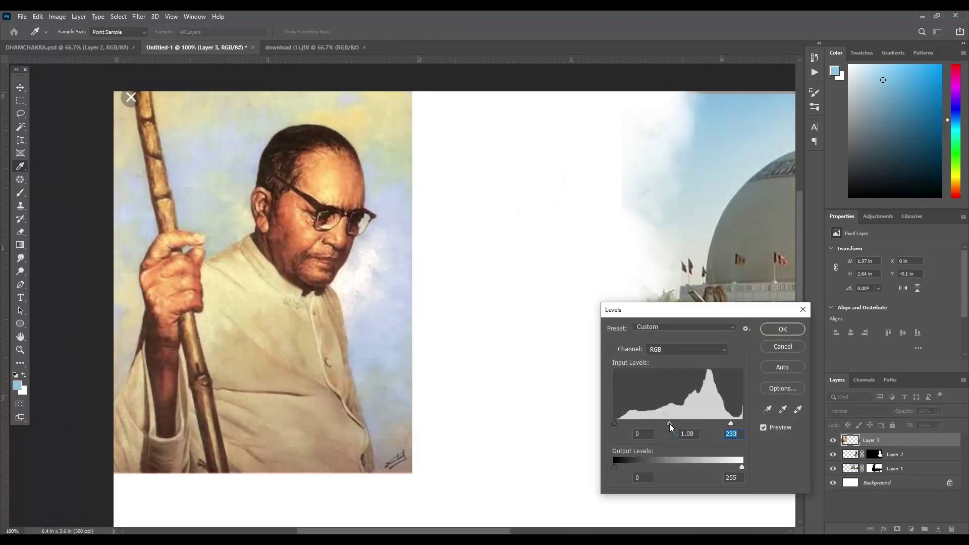
pyautogui.click(777, 329)
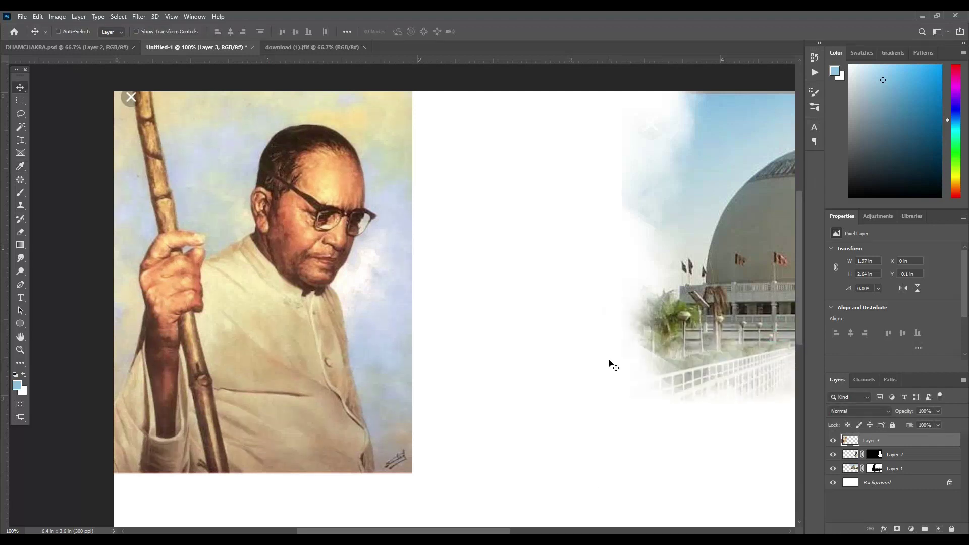
# Cool the portrait's midtones with Color Balance at -8, -7, +21.
pyautogui.hotkey('ctrl', 'b')
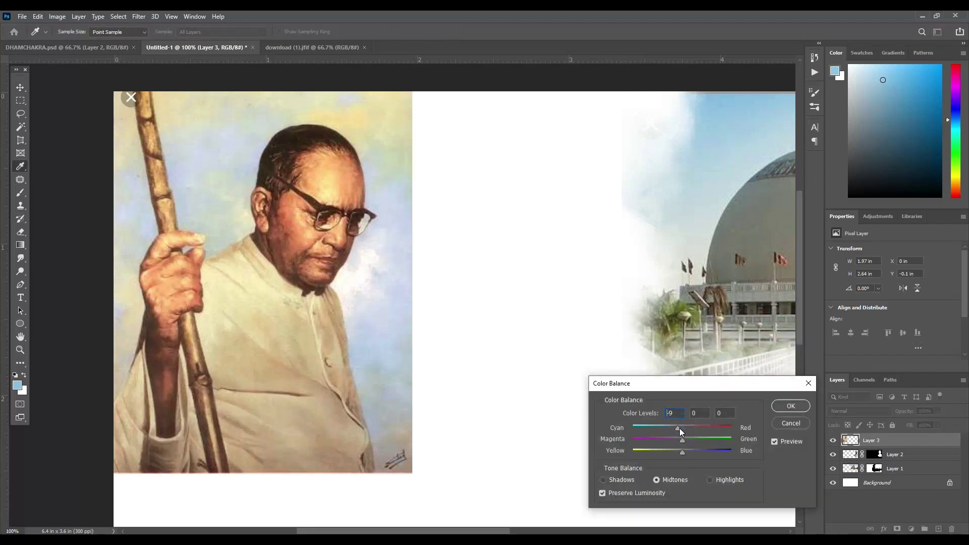
pyautogui.moveTo(689, 440)
pyautogui.mouseDown()
pyautogui.moveTo(679, 440)
pyautogui.moveTo(692, 451)
pyautogui.mouseUp()
pyautogui.click(791, 406)
# Smudge the portrait's forehead, cheek and the skin beside the nose at 10% strength.
pyautogui.click(20, 258)
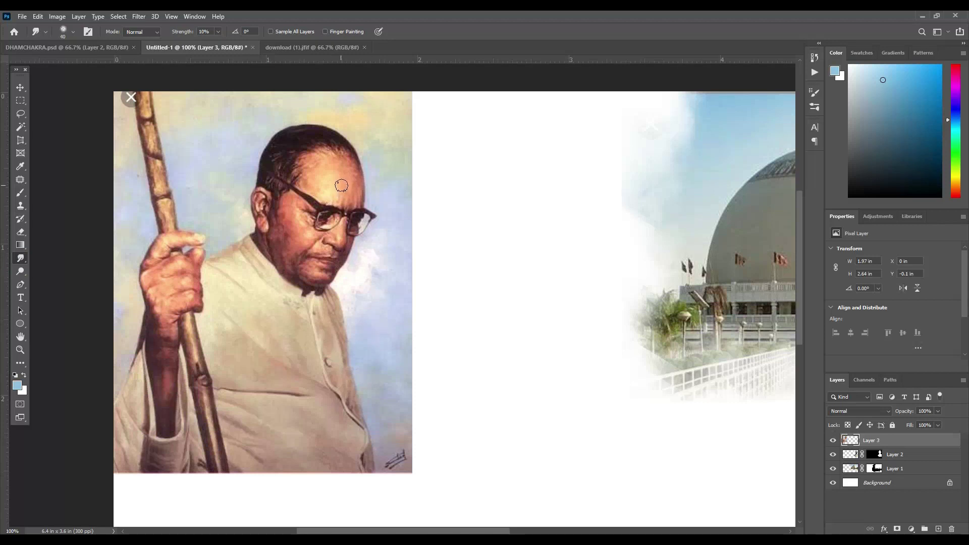
pyautogui.moveTo(340, 183); pyautogui.dragTo(343, 186)
pyautogui.click(347, 194)
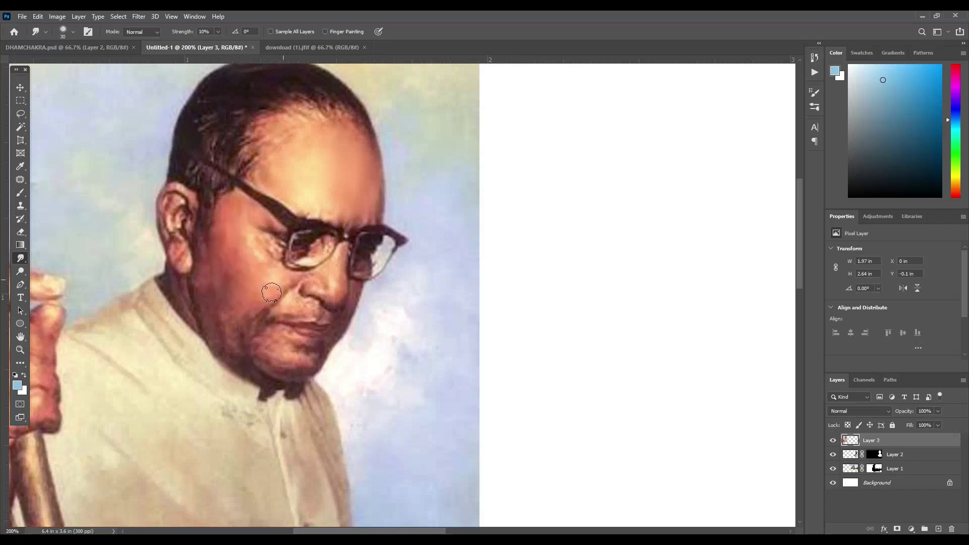
pyautogui.moveTo(238, 250)
pyautogui.mouseDown()
pyautogui.moveTo(206, 305)
pyautogui.moveTo(261, 337)
pyautogui.mouseUp()
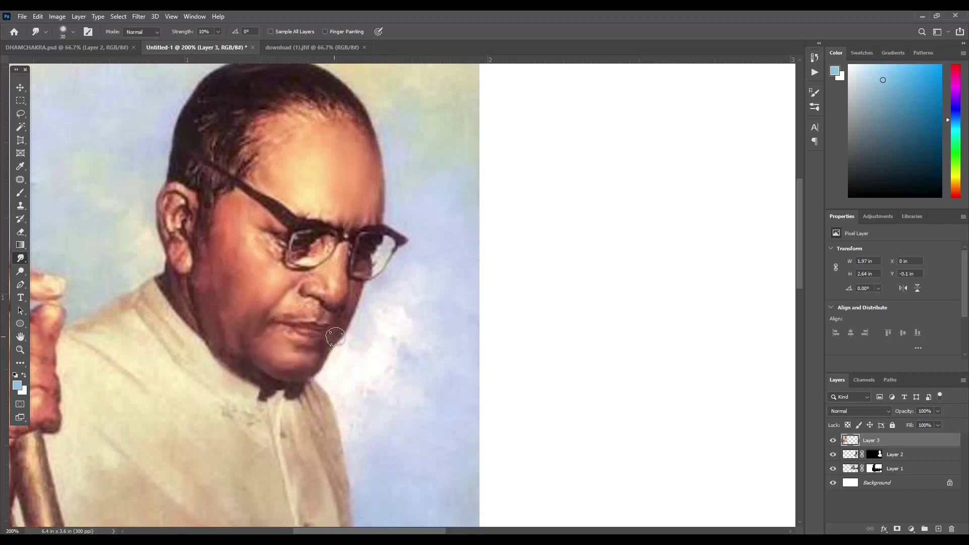
pyautogui.moveTo(354, 313); pyautogui.dragTo(332, 306)
# Smudge the chin, neck edge, shirt collar and shirt bottom, raising strength to 34%.
pyautogui.moveTo(205, 328)
pyautogui.mouseDown()
pyautogui.moveTo(315, 207)
pyautogui.moveTo(339, 229)
pyautogui.mouseUp()
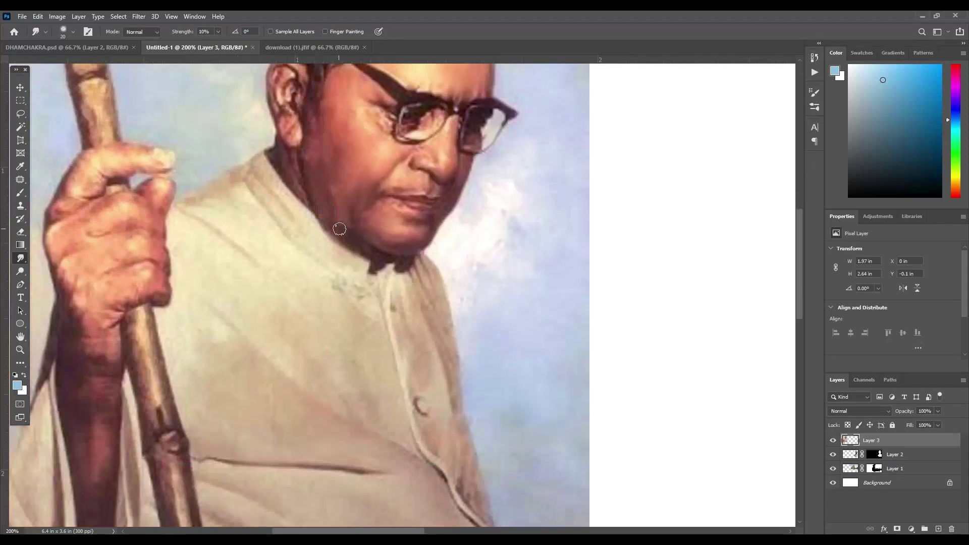
pyautogui.moveTo(375, 262)
pyautogui.mouseDown()
pyautogui.moveTo(395, 259)
pyautogui.moveTo(372, 265)
pyautogui.mouseUp()
pyautogui.moveTo(302, 190)
pyautogui.mouseDown()
pyautogui.moveTo(285, 172)
pyautogui.moveTo(287, 188)
pyautogui.mouseUp()
pyautogui.moveTo(231, 45); pyautogui.dragTo(229, 45)
pyautogui.moveTo(251, 253); pyautogui.dragTo(339, 287)
pyautogui.scroll(-5, 423, 440)
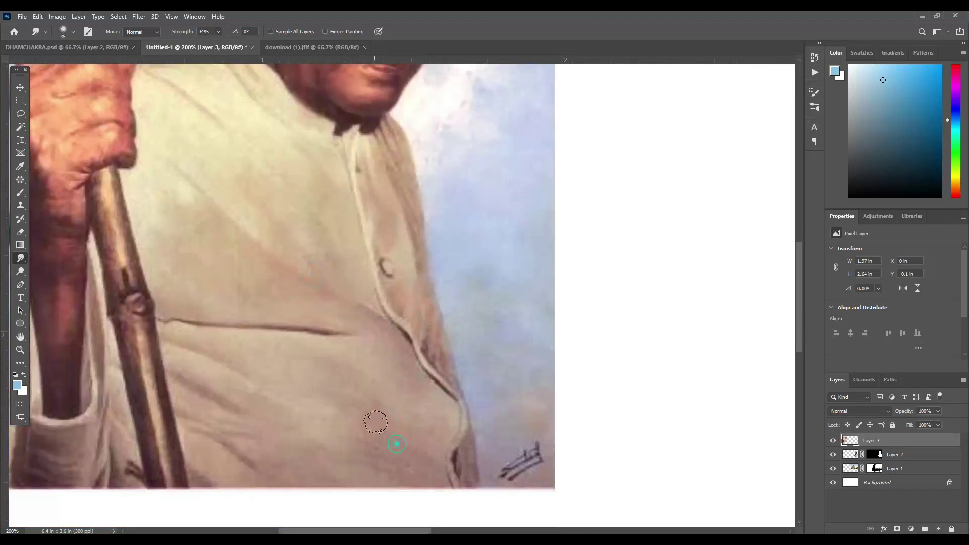
pyautogui.moveTo(236, 444); pyautogui.dragTo(275, 497)
# Set Smudge to 10% strength with a 30 px brush and smooth the fingertip.
pyautogui.scroll(10, 444, 471)
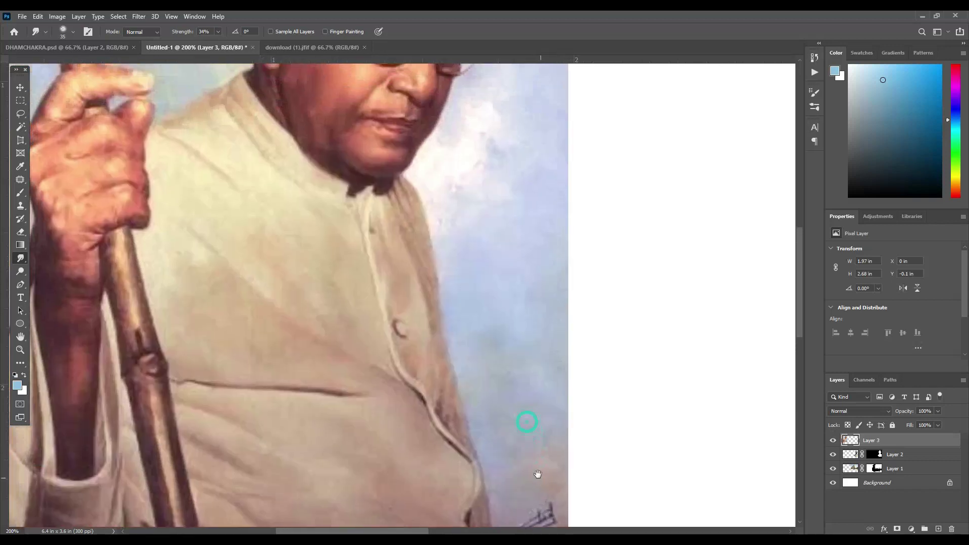
pyautogui.hscroll(-5, 537, 471)
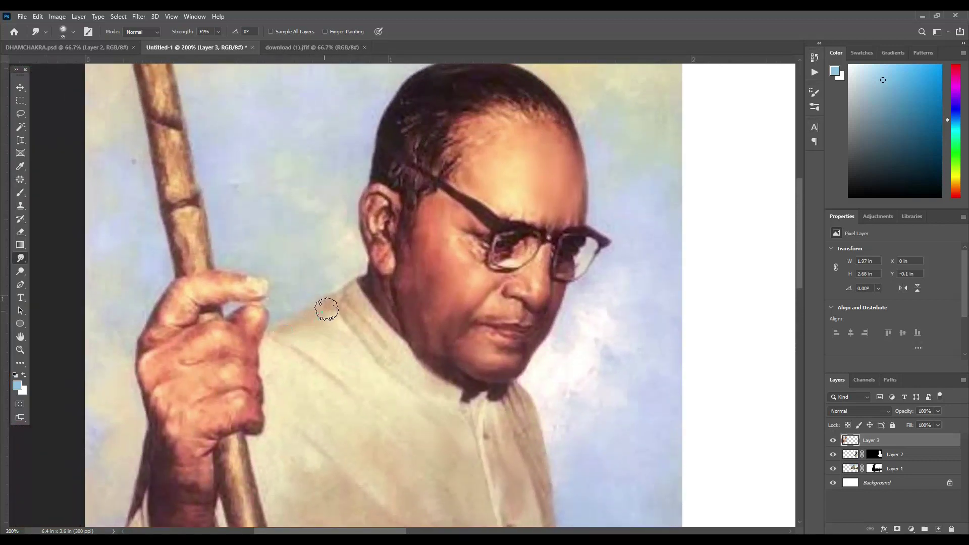
pyautogui.scroll(-3, 327, 308)
pyautogui.hscroll(1, 333, 312)
pyautogui.scroll(-1, 348, 323)
pyautogui.click(219, 32)
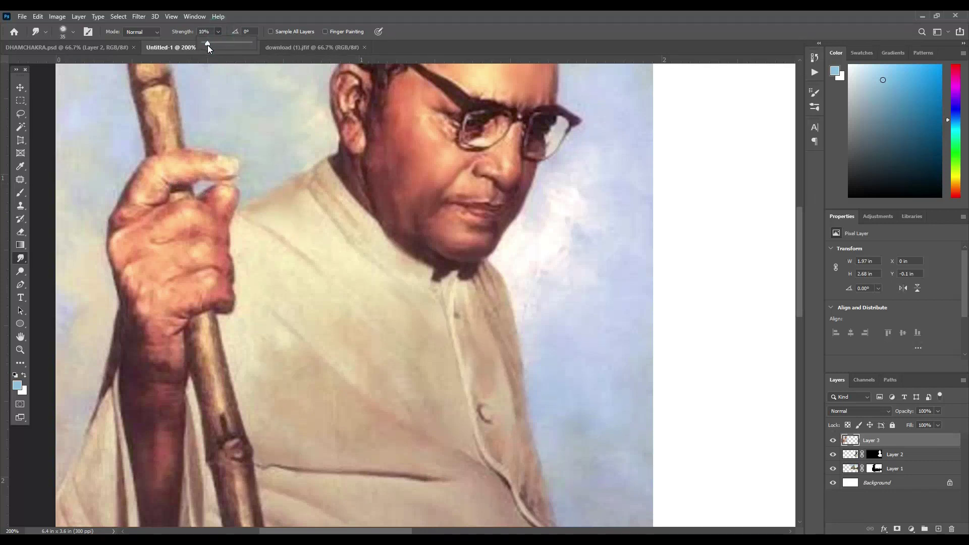
pyautogui.press('[')
pyautogui.click(183, 173)
pyautogui.click(207, 162)
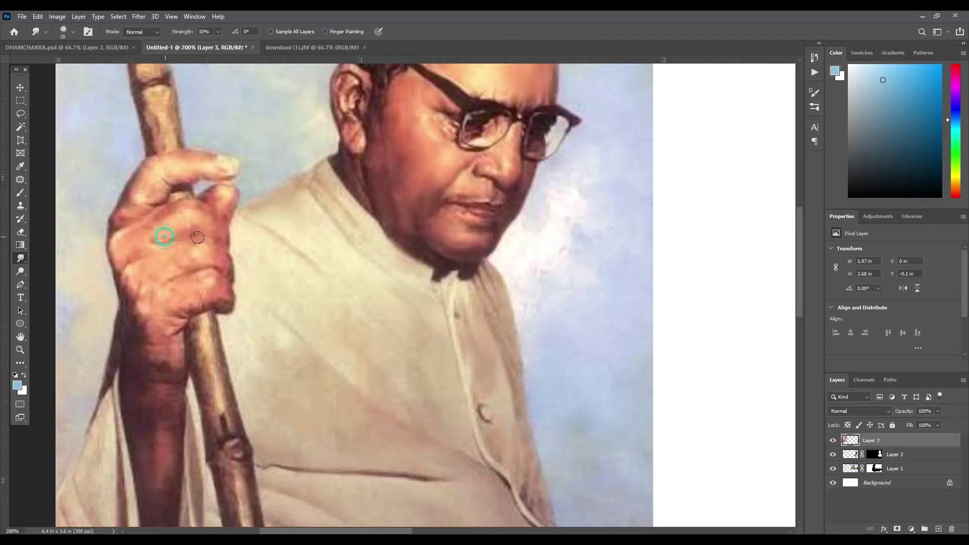
# Smudge the hand, the forearm and along the staff.
pyautogui.moveTo(224, 249); pyautogui.dragTo(251, 156)
pyautogui.moveTo(195, 218); pyautogui.dragTo(199, 255)
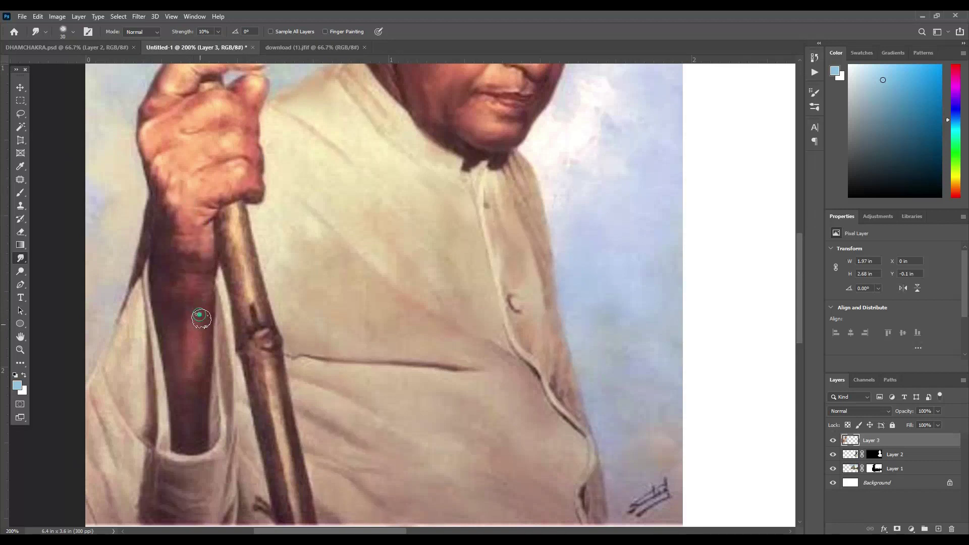
pyautogui.moveTo(181, 327)
pyautogui.mouseDown()
pyautogui.moveTo(199, 411)
pyautogui.moveTo(216, 437)
pyautogui.mouseUp()
pyautogui.scroll(-2, 289, 356)
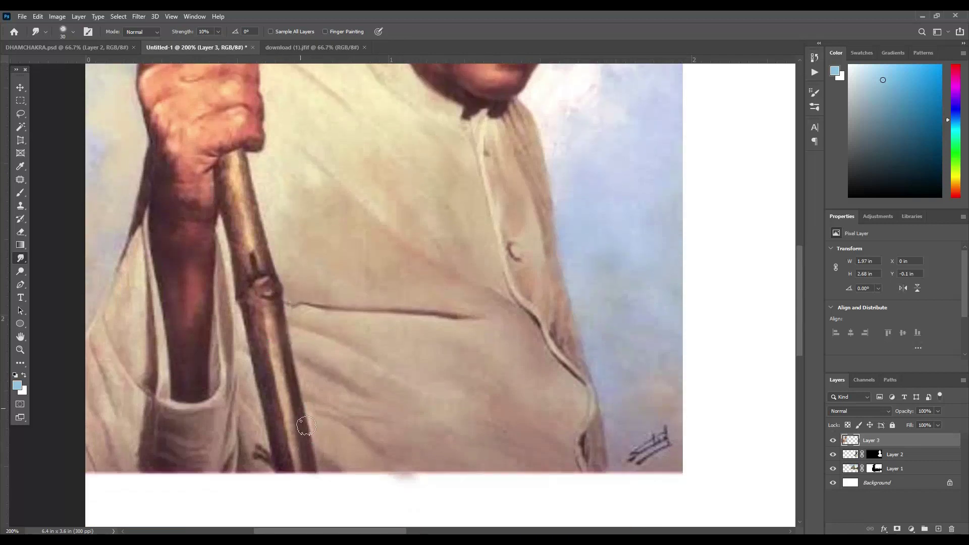
pyautogui.moveTo(248, 324); pyautogui.dragTo(281, 456)
# Add a mask to the portrait layer and fade its right edge into the background.
pyautogui.hotkey('ctrl', '-')
pyautogui.hotkey('ctrl', '-')
pyautogui.hotkey('ctrl', '-')
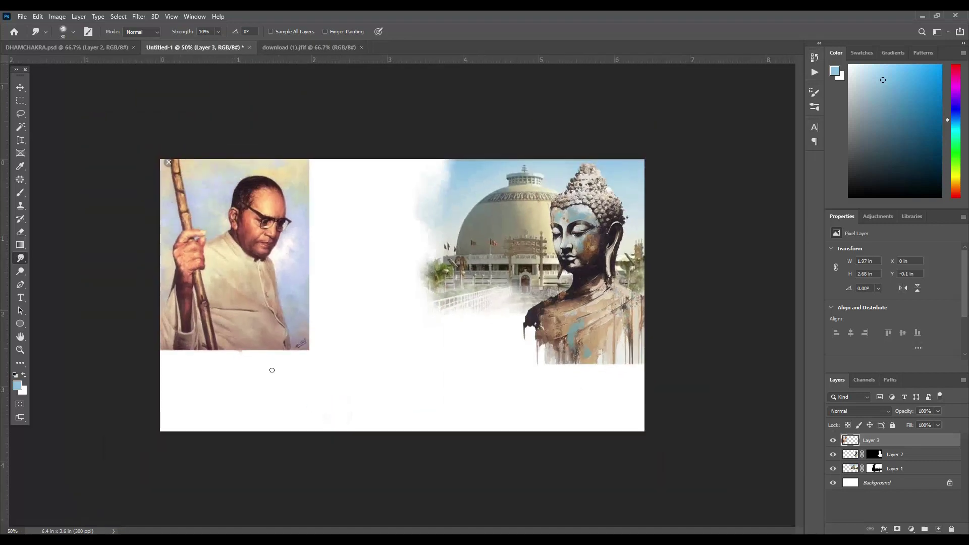
pyautogui.hotkey('ctrl', '+')
pyautogui.hotkey('ctrl', '+')
pyautogui.hotkey('ctrl', '-')
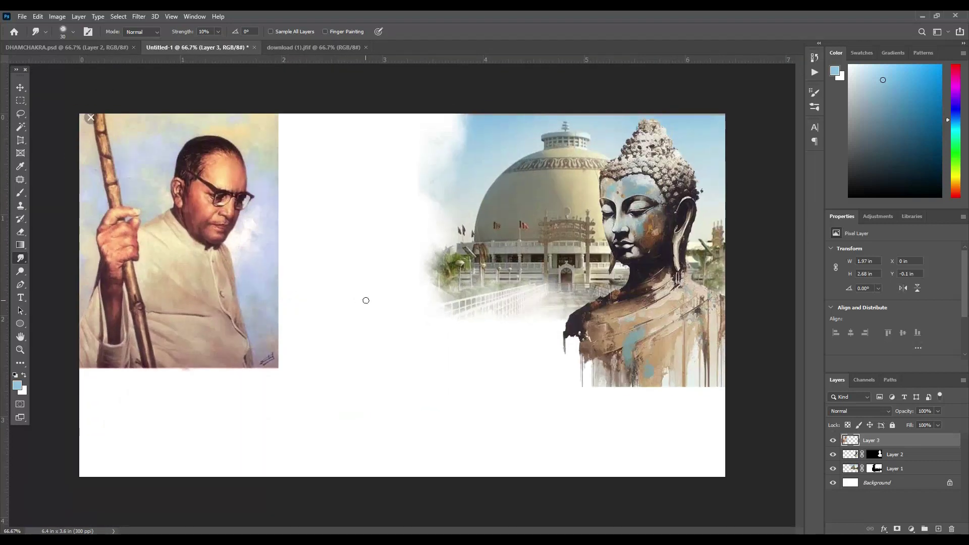
pyautogui.click(897, 529)
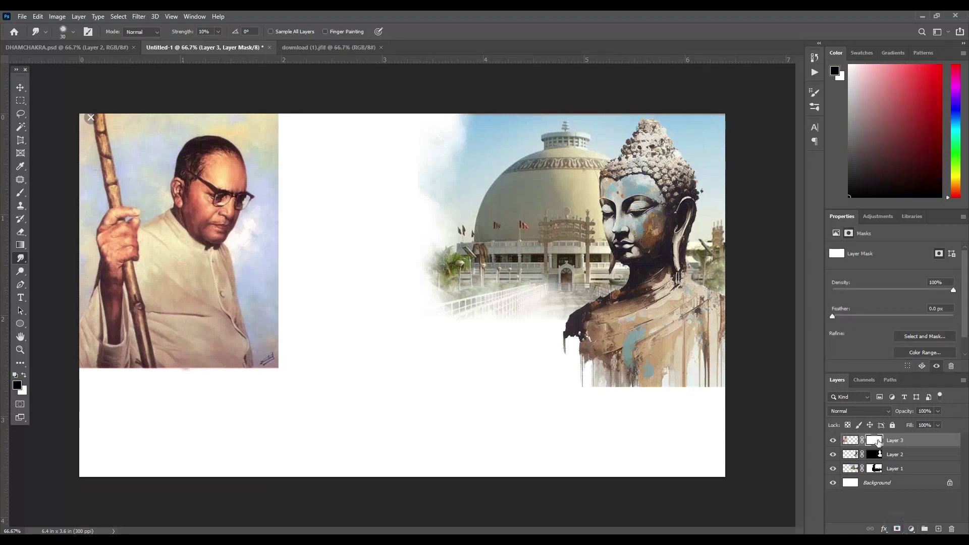
pyautogui.press('b')
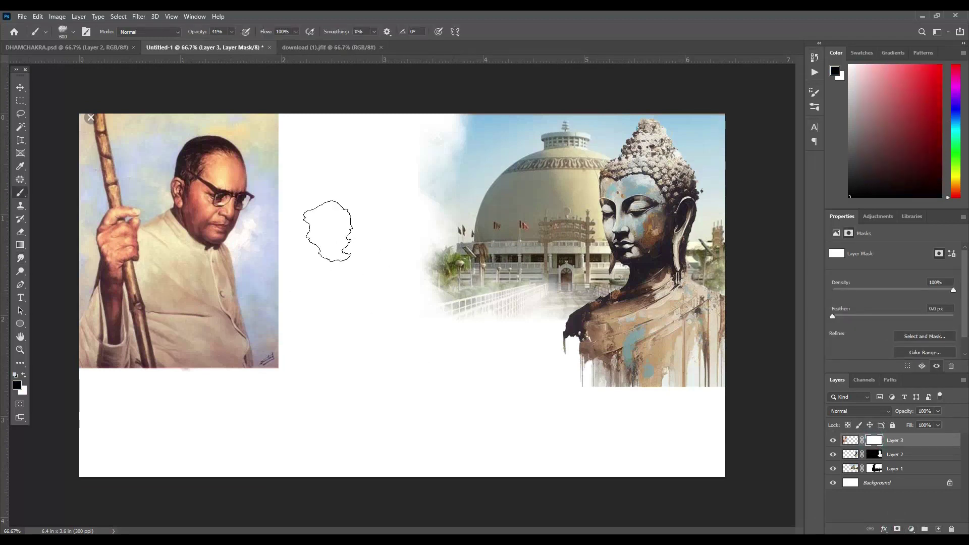
pyautogui.press('[')
pyautogui.press('[')
pyautogui.moveTo(283, 127)
pyautogui.mouseDown()
pyautogui.moveTo(290, 267)
pyautogui.moveTo(224, 372)
pyautogui.moveTo(86, 378)
pyautogui.moveTo(292, 368)
pyautogui.mouseUp()
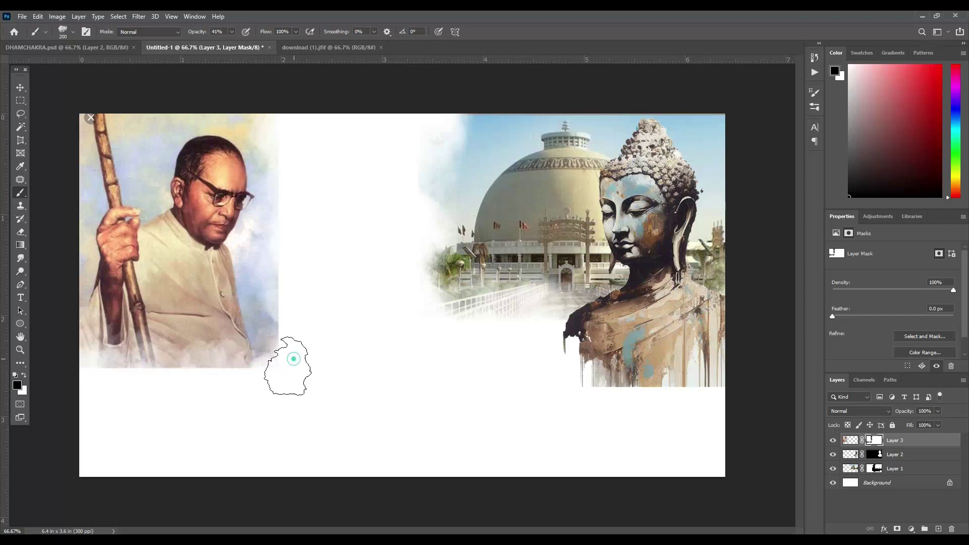
# Fade the Buddha's dripping bottom edge, then soften the portrait's lower edge with a 100 px brush.
pyautogui.click(894, 456)
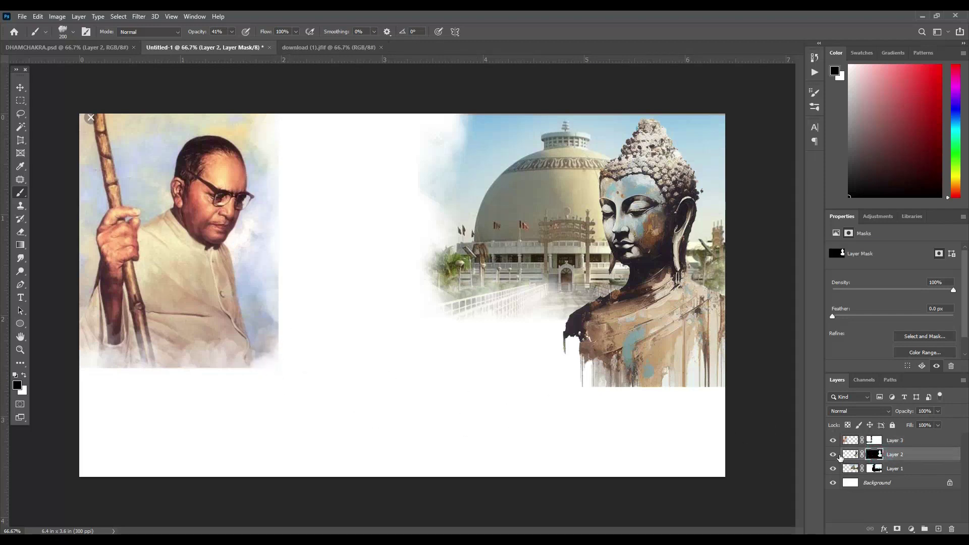
pyautogui.moveTo(589, 389)
pyautogui.mouseDown()
pyautogui.moveTo(711, 385)
pyautogui.moveTo(604, 383)
pyautogui.moveTo(552, 350)
pyautogui.moveTo(606, 389)
pyautogui.moveTo(714, 381)
pyautogui.moveTo(579, 385)
pyautogui.moveTo(713, 378)
pyautogui.moveTo(671, 390)
pyautogui.mouseUp()
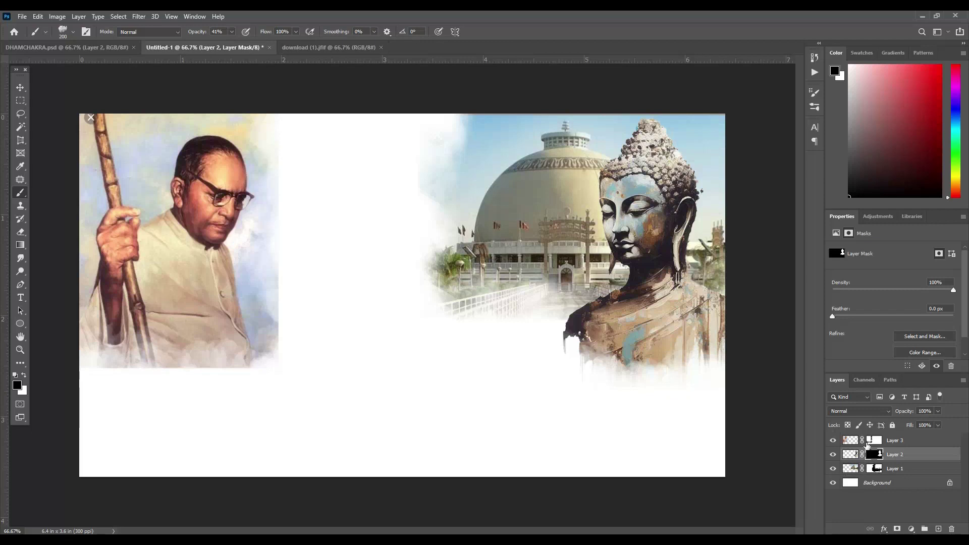
pyautogui.click(874, 440)
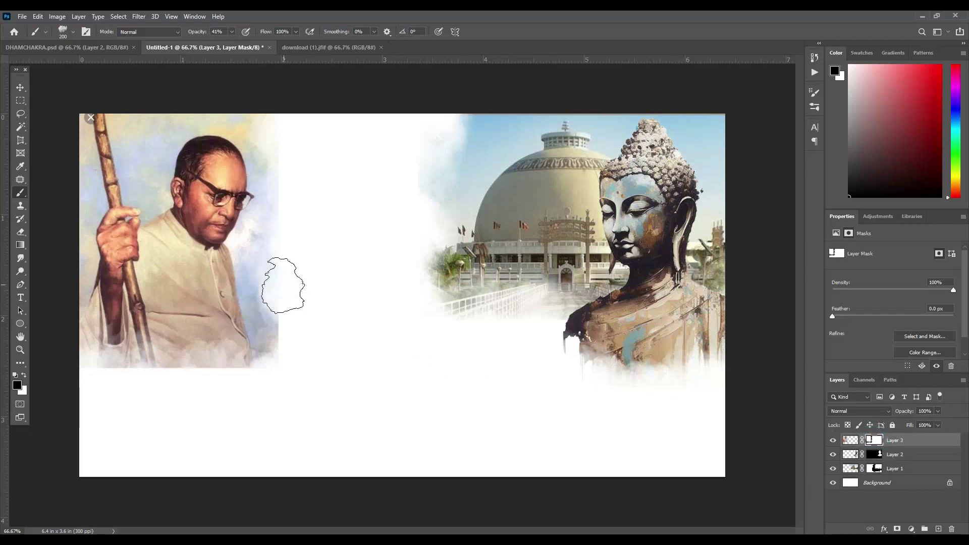
pyautogui.press('[')
pyautogui.press('[')
pyautogui.press('[')
pyautogui.moveTo(283, 364); pyautogui.dragTo(208, 376)
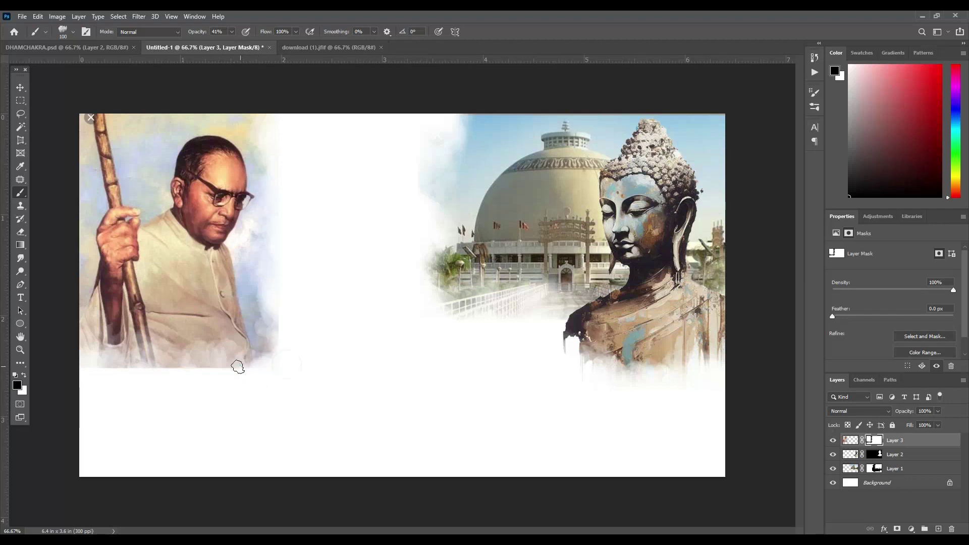
pyautogui.click(906, 483)
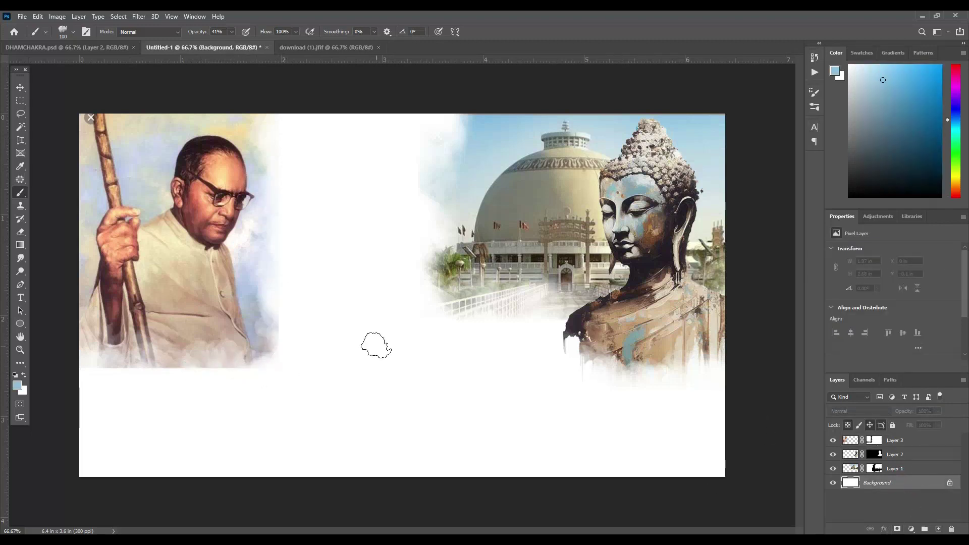
# Wash the background with soft tan and add two empty layers, Layer 4 and Layer 5.
pyautogui.click(385, 309)
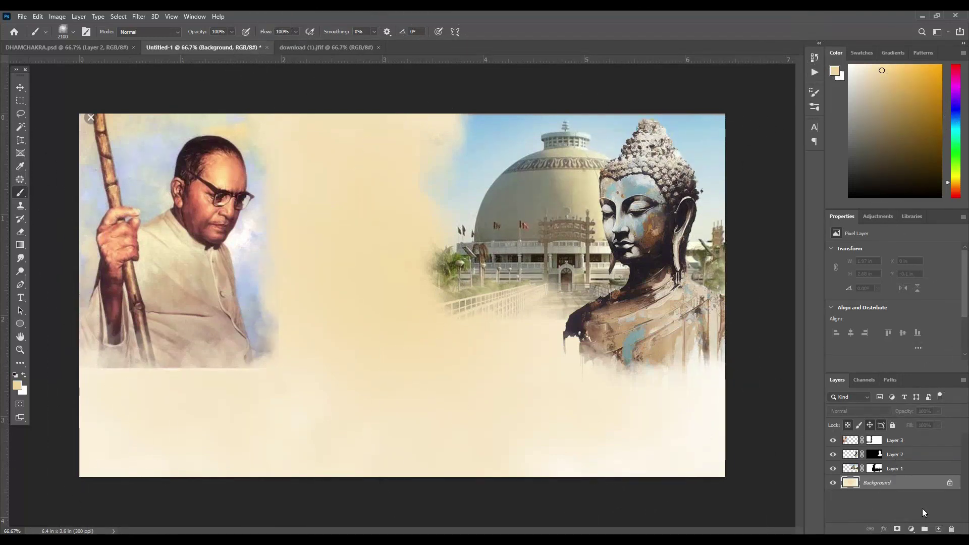
pyautogui.click(938, 529)
pyautogui.press('[')
pyautogui.press('[')
pyautogui.press('[')
pyautogui.press('[')
pyautogui.press('[')
pyautogui.click(937, 528)
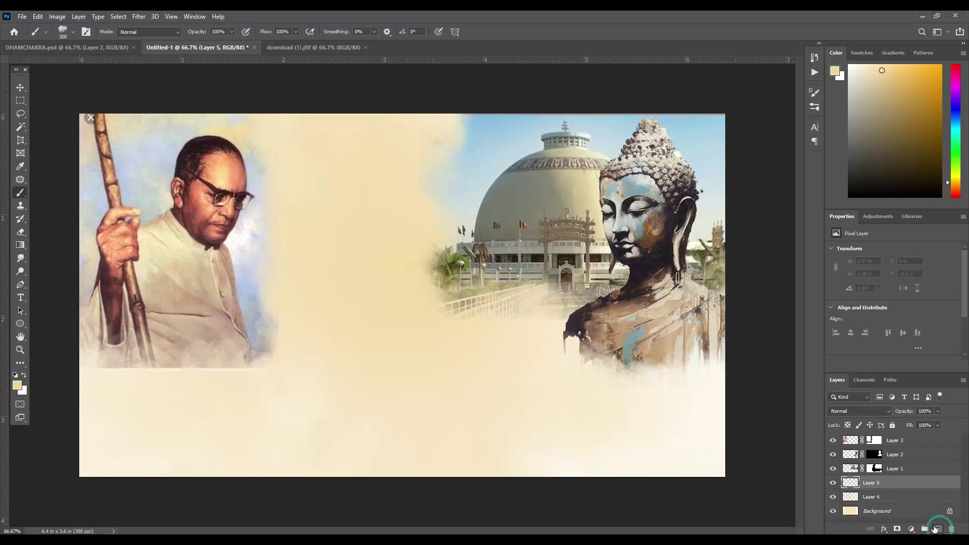
pyautogui.keyDown('alt'); pyautogui.click(665, 391); pyautogui.keyUp('alt')
# Paint soft tan haze across the lower banner at about 37% opacity with a large brush.
pyautogui.moveTo(232, 31); pyautogui.dragTo(218, 44)
pyautogui.press(']')
pyautogui.moveTo(671, 386)
pyautogui.mouseDown()
pyautogui.moveTo(683, 380)
pyautogui.moveTo(572, 422)
pyautogui.moveTo(134, 425)
pyautogui.moveTo(105, 387)
pyautogui.moveTo(259, 426)
pyautogui.moveTo(454, 498)
pyautogui.moveTo(693, 466)
pyautogui.mouseUp()
pyautogui.press(']')
pyautogui.press(']')
pyautogui.press(']')
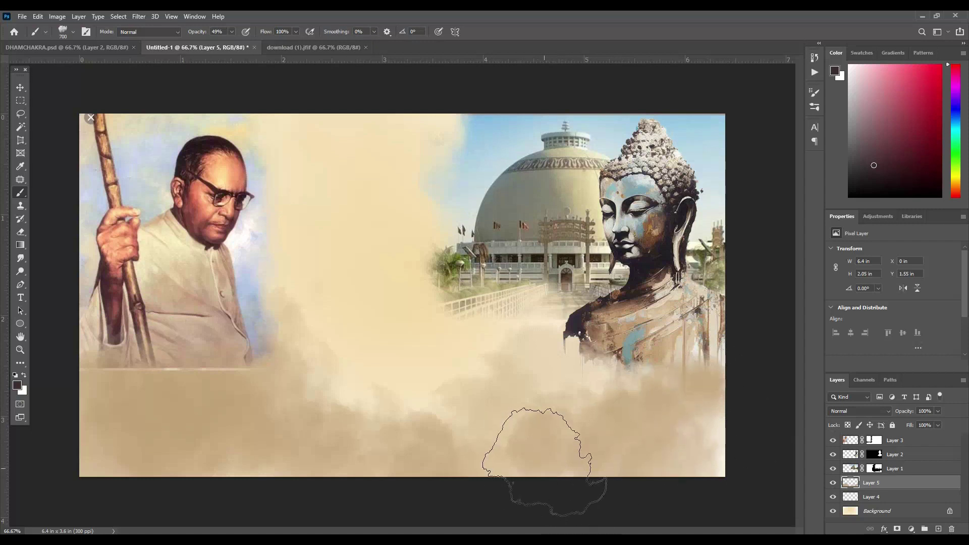
pyautogui.keyDown('alt'); pyautogui.click(544, 461); pyautogui.keyUp('alt')
pyautogui.moveTo(524, 444); pyautogui.dragTo(687, 444)
pyautogui.hotkey('ctrl', 'z')
pyautogui.press(']')
pyautogui.press(']')
pyautogui.press(']')
pyautogui.moveTo(232, 31); pyautogui.dragTo(226, 44)
pyautogui.moveTo(651, 479); pyautogui.dragTo(620, 363)
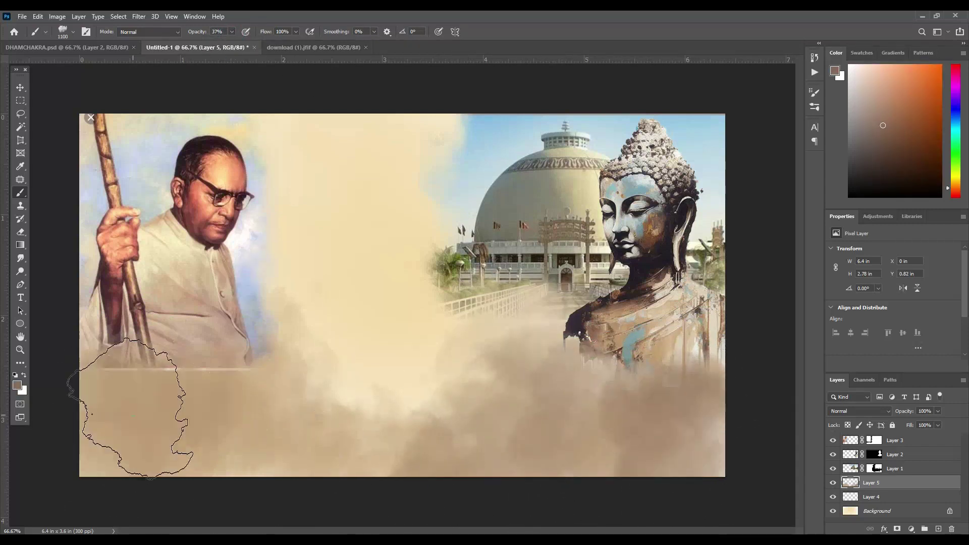
pyautogui.press('[')
pyautogui.press('[')
pyautogui.press('[')
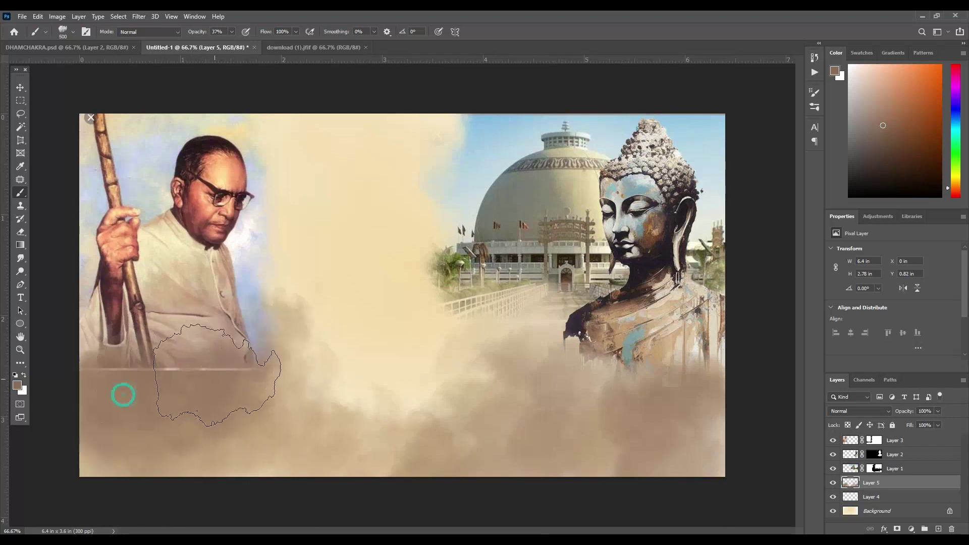
# Spread light blue across the upper sky between the portrait and the stupa.
pyautogui.keyDown('alt'); pyautogui.click(257, 238); pyautogui.keyUp('alt')
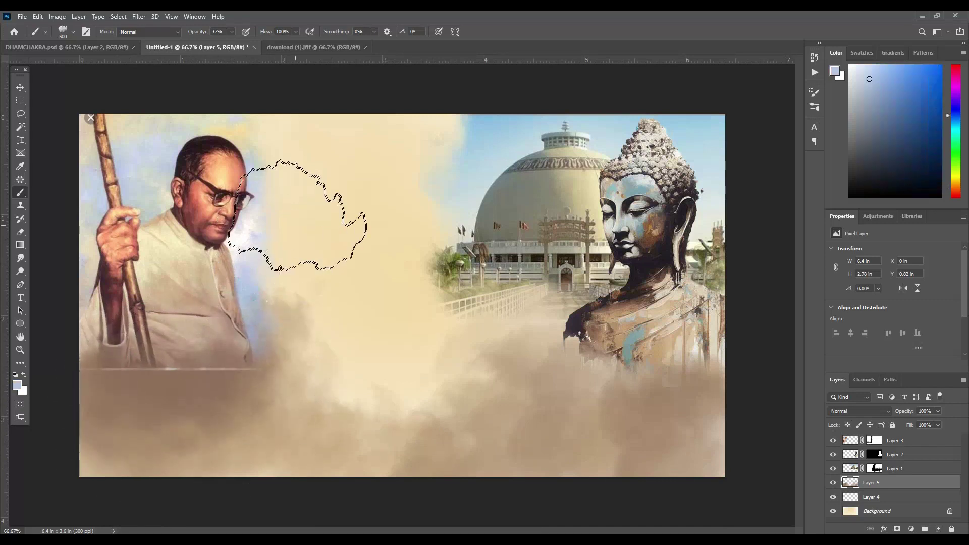
pyautogui.moveTo(303, 146); pyautogui.dragTo(439, 140)
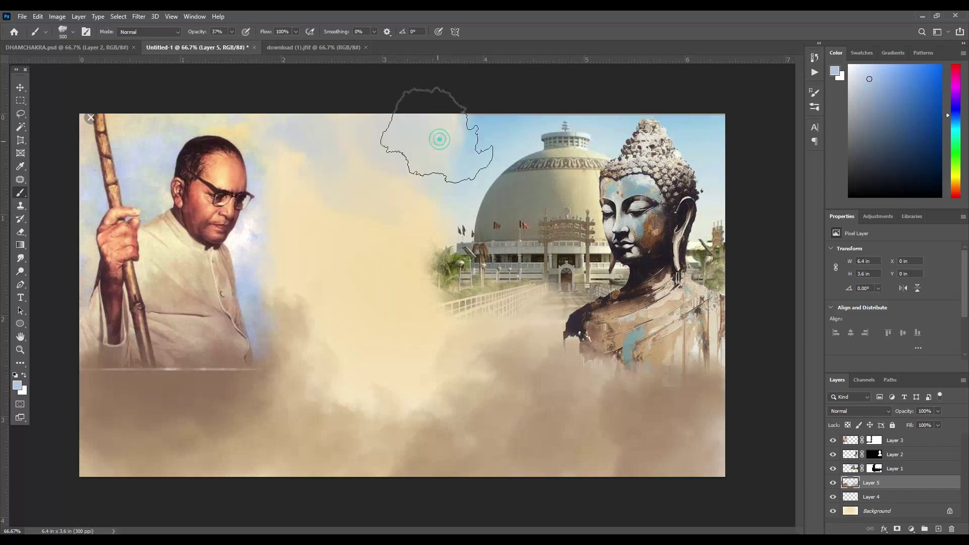
pyautogui.moveTo(231, 32); pyautogui.dragTo(234, 43)
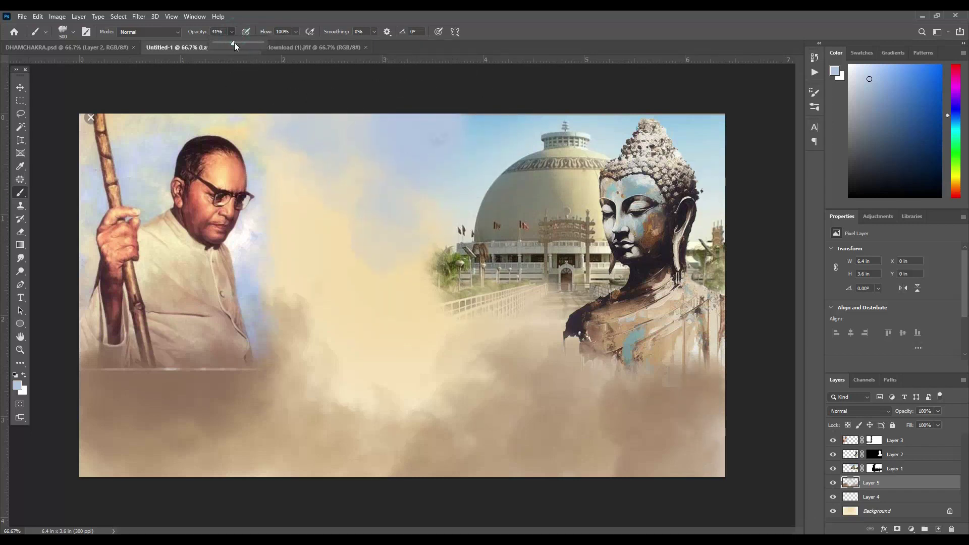
pyautogui.press('0')
pyautogui.keyDown('alt'); pyautogui.click(374, 137); pyautogui.keyUp('alt')
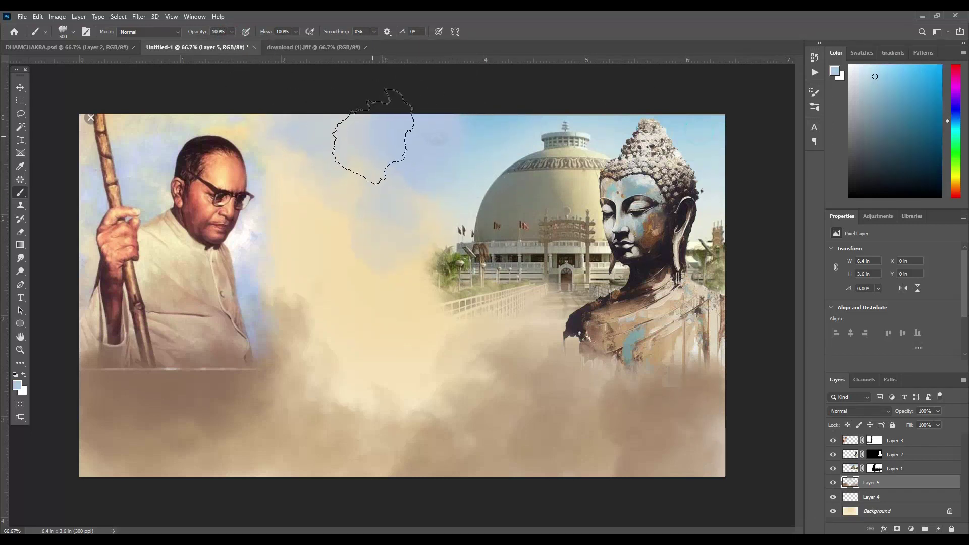
pyautogui.moveTo(353, 131); pyautogui.dragTo(238, 91)
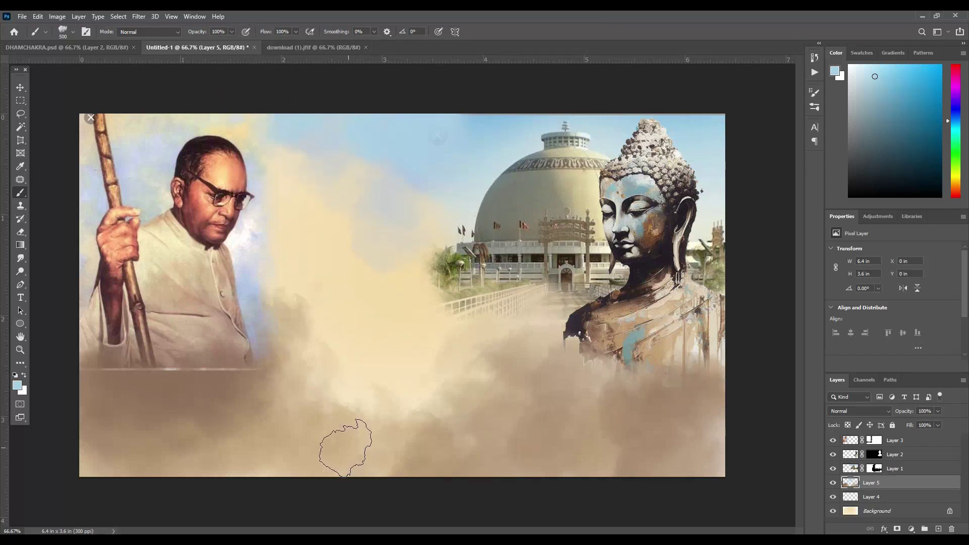
pyautogui.click(874, 454)
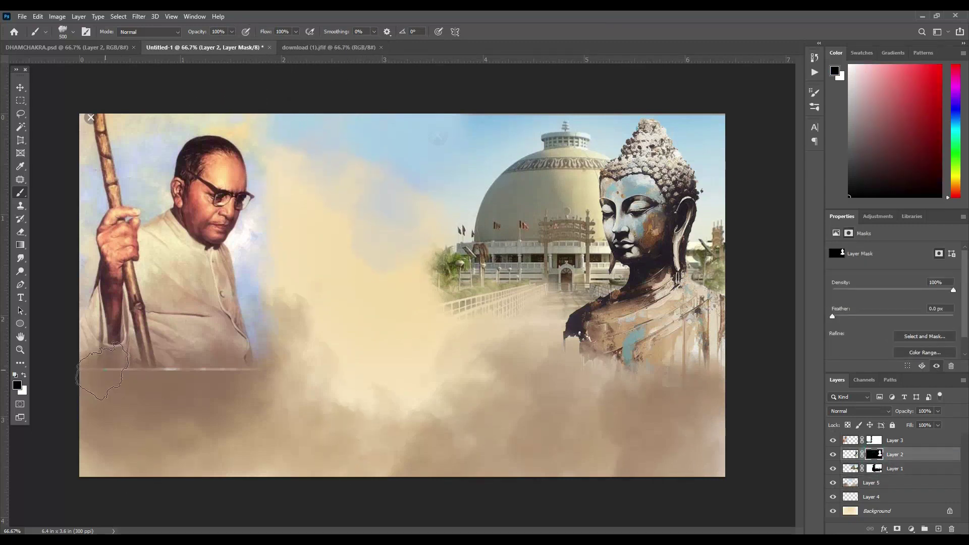
# Mask the portrait's lower half so it blends into the tan fog.
pyautogui.click(833, 454)
pyautogui.click(833, 440)
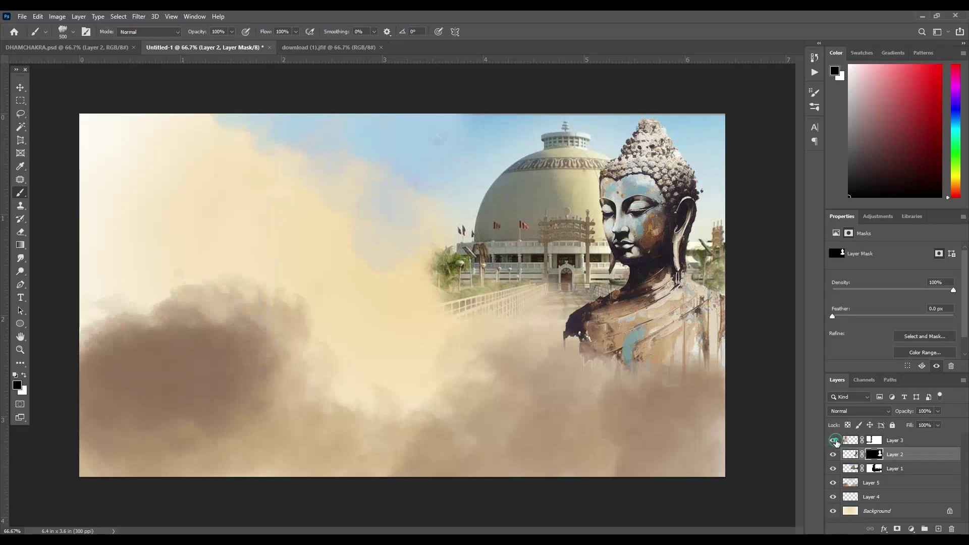
pyautogui.click(874, 440)
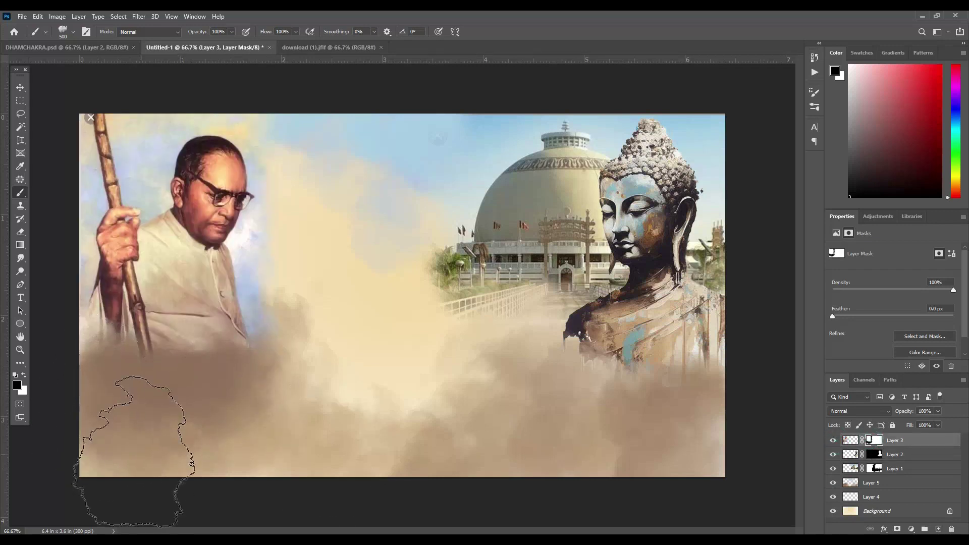
pyautogui.moveTo(152, 363); pyautogui.dragTo(217, 353)
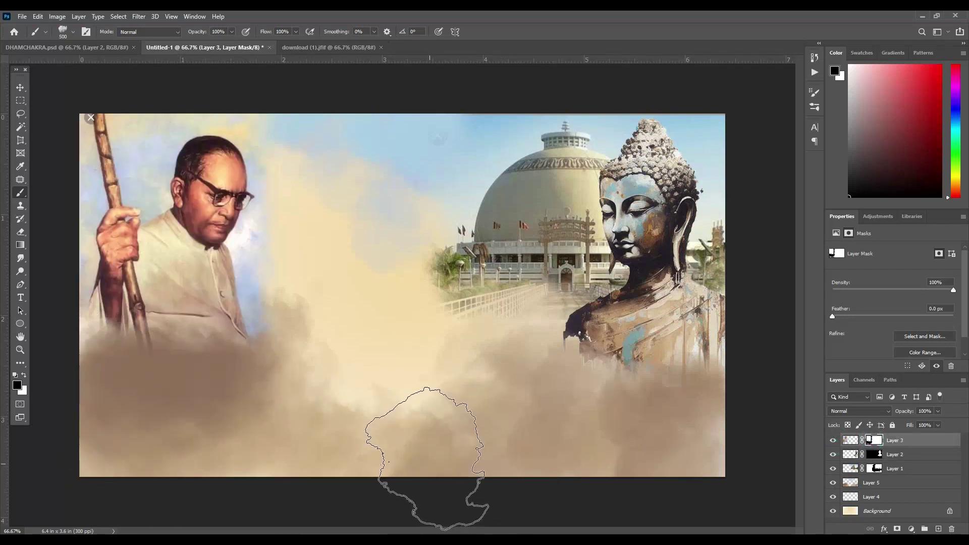
pyautogui.press('v')
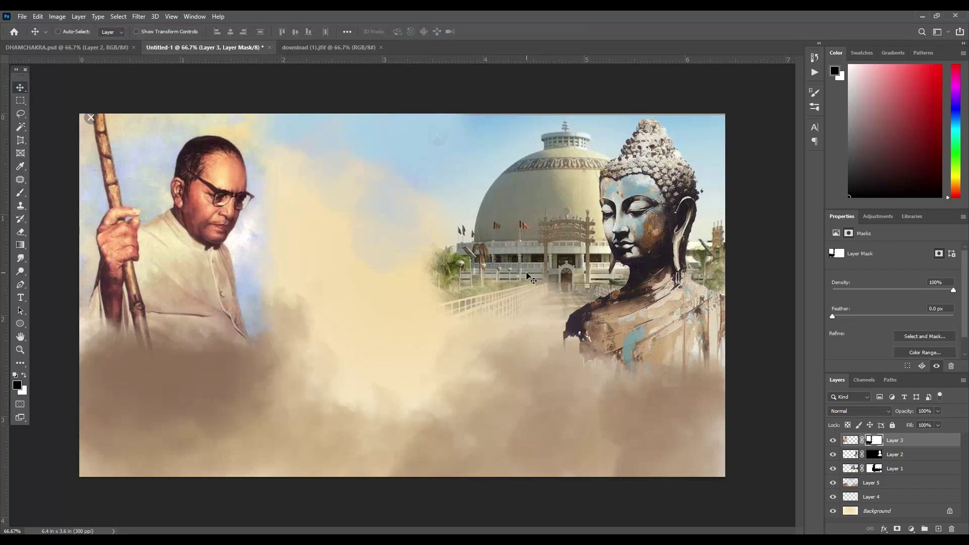
pyautogui.press('b')
pyautogui.click(112, 127)
pyautogui.hotkey('ctrl', 'z')
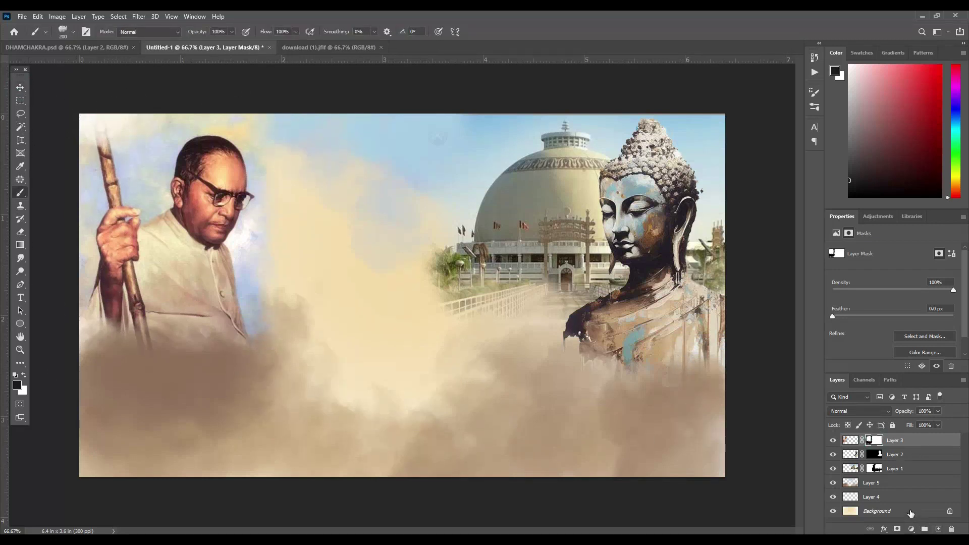
# Add a new empty layer, Layer 6, above the portrait.
pyautogui.click(850, 440)
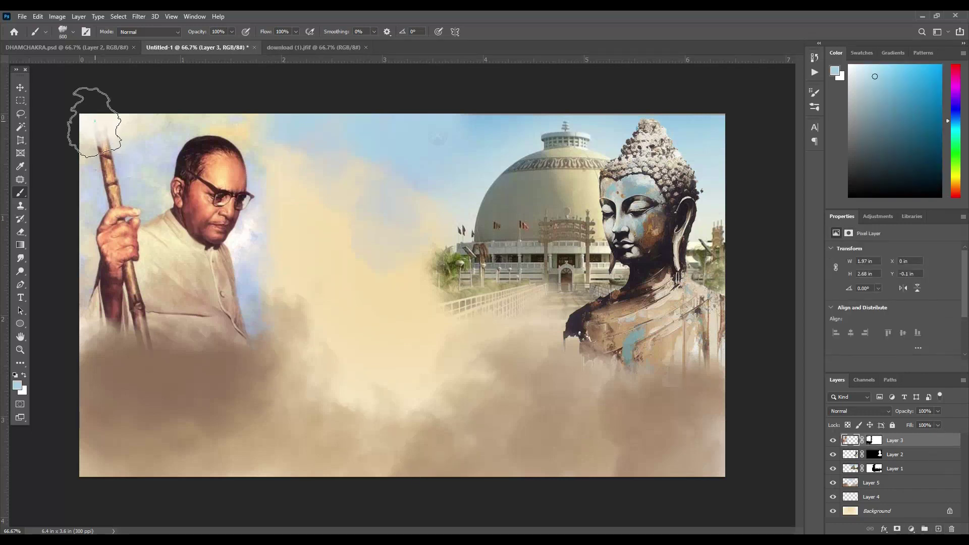
pyautogui.press(']')
pyautogui.press(']')
pyautogui.press(']')
pyautogui.click(938, 529)
pyautogui.press('[')
pyautogui.press('[')
pyautogui.press('[')
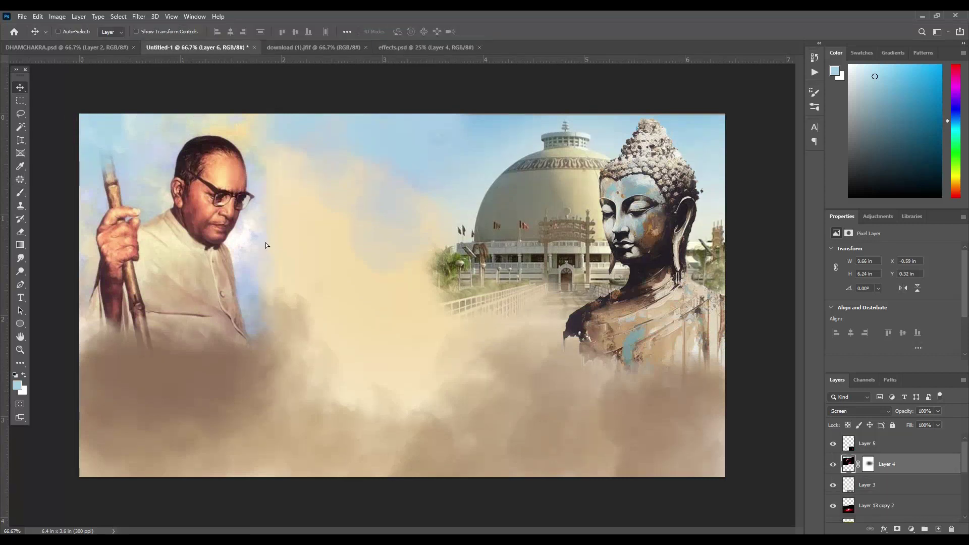
# Place the glow flare over the portrait, scaled to about 81% and rotated about -36 degrees.
pyautogui.moveTo(227, 137)
pyautogui.mouseDown()
pyautogui.moveTo(620, 299)
pyautogui.moveTo(171, 228)
pyautogui.mouseUp()
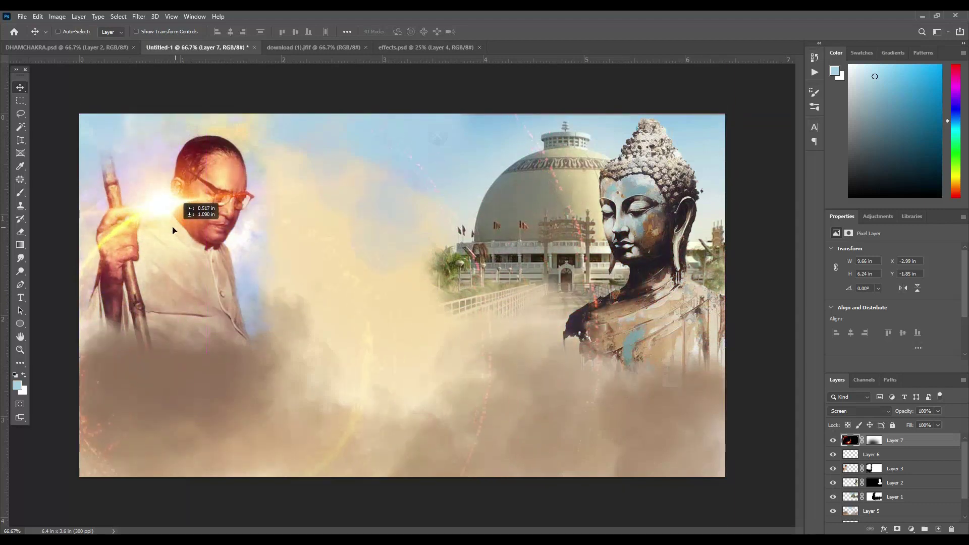
pyautogui.hotkey('ctrl', 't')
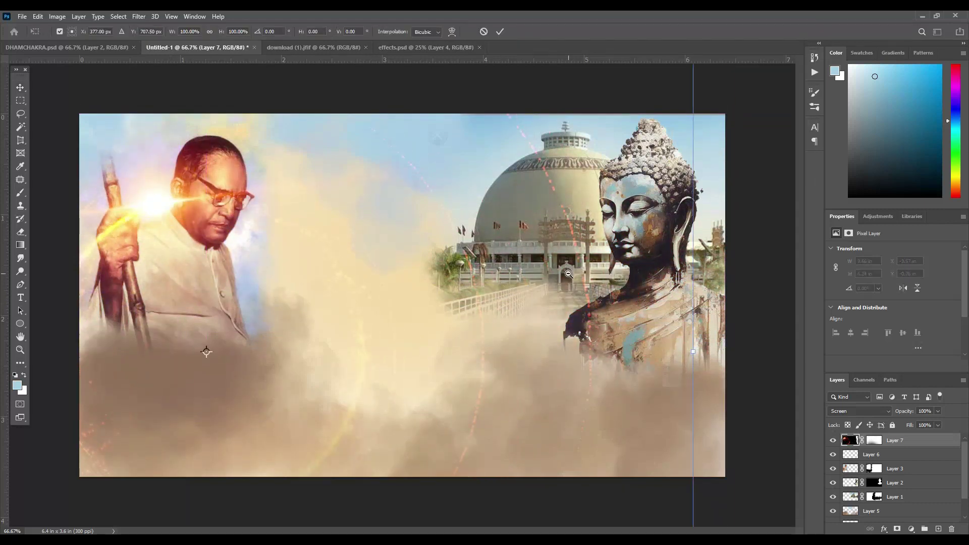
pyautogui.keyDown('ctrl'); pyautogui.keyDown('alt'); pyautogui.click(569, 273); pyautogui.keyUp('alt'); pyautogui.keyUp('ctrl')
pyautogui.moveTo(618, 103); pyautogui.dragTo(481, 188)
pyautogui.moveTo(163, 298)
pyautogui.mouseDown()
pyautogui.moveTo(223, 244)
pyautogui.moveTo(195, 254)
pyautogui.moveTo(217, 236)
pyautogui.mouseUp()
pyautogui.moveTo(584, 471); pyautogui.dragTo(627, 350)
pyautogui.moveTo(202, 250); pyautogui.dragTo(220, 229)
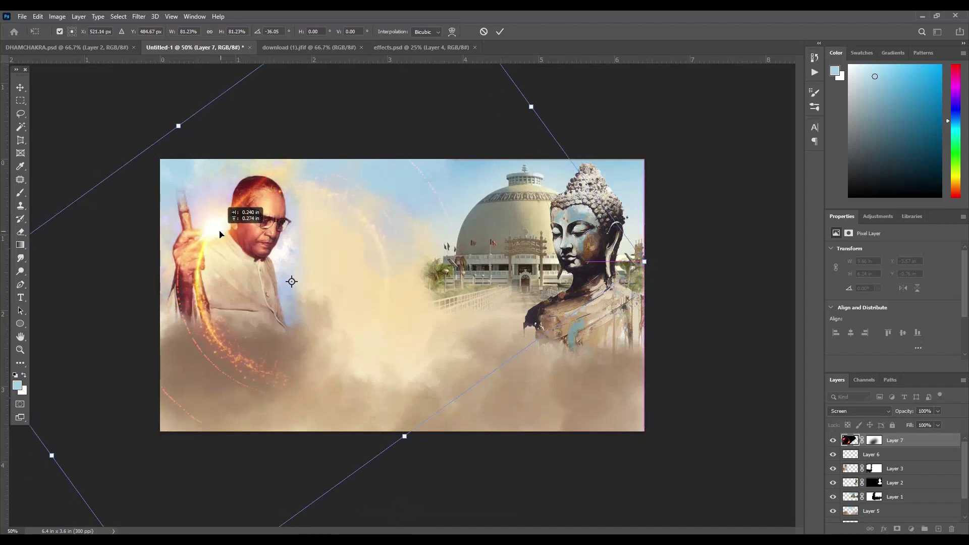
pyautogui.click(500, 31)
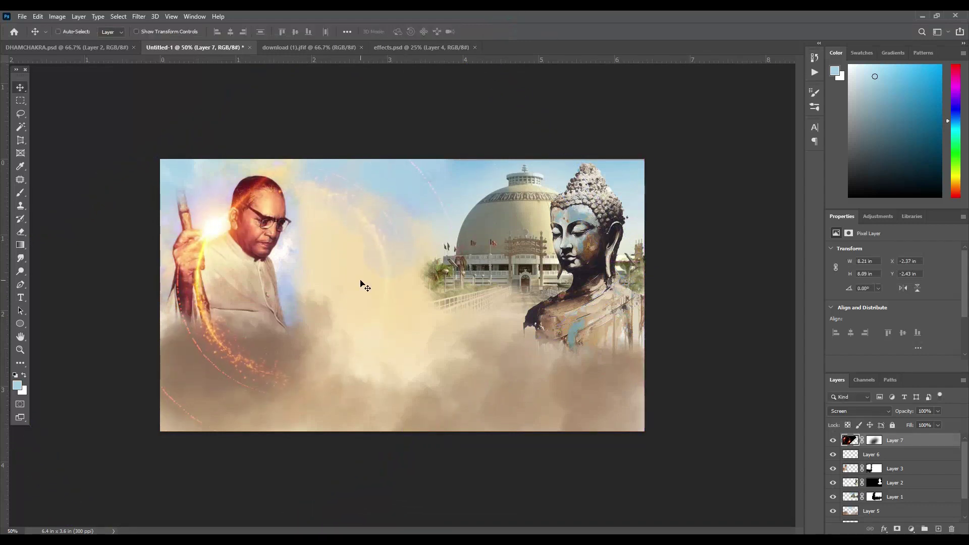
# Paint out the stray orange sparks on the flare mask with an 800 px black brush.
pyautogui.click(874, 440)
pyautogui.press('d')
pyautogui.press('b')
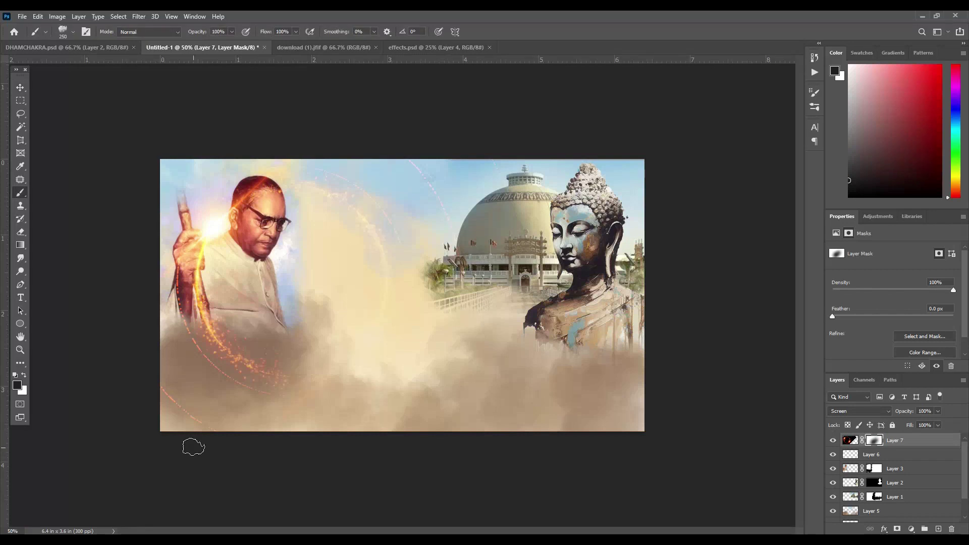
pyautogui.press(']')
pyautogui.press(']')
pyautogui.press(']')
pyautogui.moveTo(259, 372); pyautogui.dragTo(190, 376)
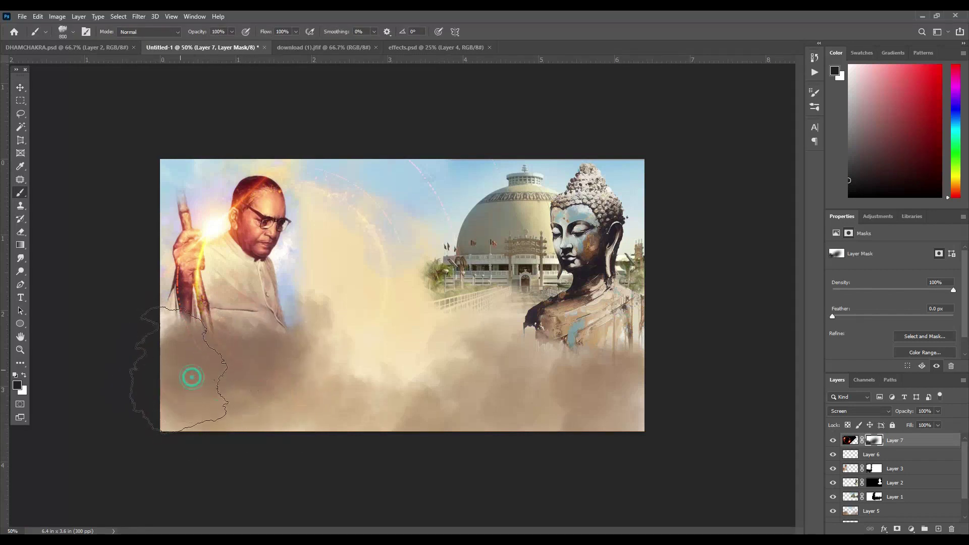
pyautogui.moveTo(383, 273); pyautogui.dragTo(369, 227)
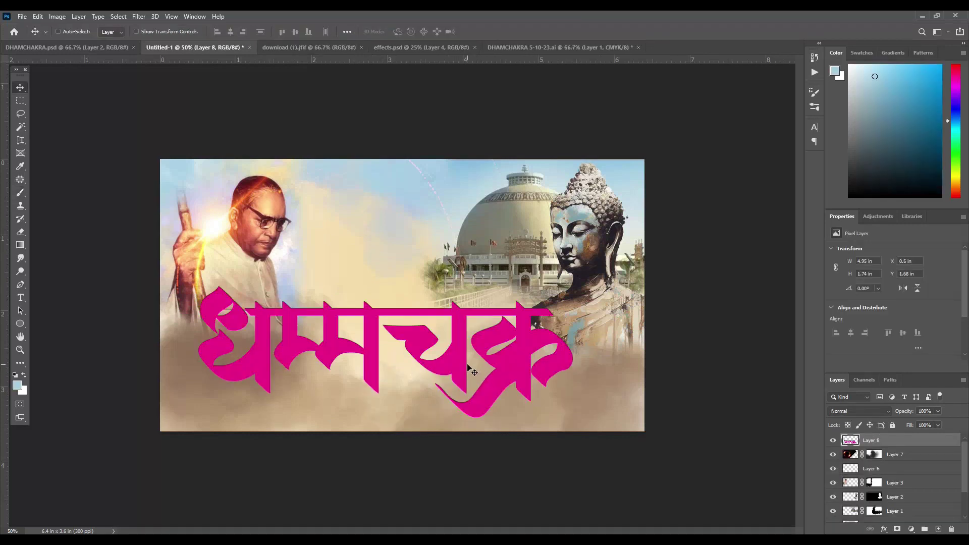
# Scale the pink title to 67.42% and centre it low, then place the Ashoka chakra upper left.
pyautogui.hotkey('ctrl', 't')
pyautogui.moveTo(572, 286); pyautogui.dragTo(454, 326)
pyautogui.moveTo(417, 387)
pyautogui.mouseDown()
pyautogui.moveTo(474, 363)
pyautogui.moveTo(447, 363)
pyautogui.mouseUp()
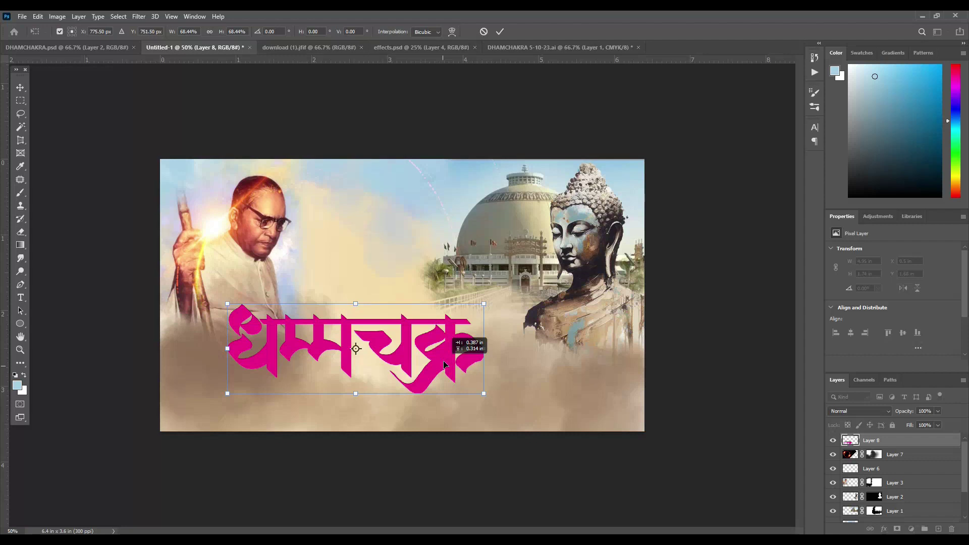
pyautogui.moveTo(483, 303); pyautogui.dragTo(473, 307)
pyautogui.moveTo(442, 348); pyautogui.dragTo(444, 346)
pyautogui.moveTo(477, 304); pyautogui.dragTo(491, 302)
pyautogui.moveTo(460, 334); pyautogui.dragTo(491, 342)
pyautogui.moveTo(526, 301); pyautogui.dragTo(521, 303)
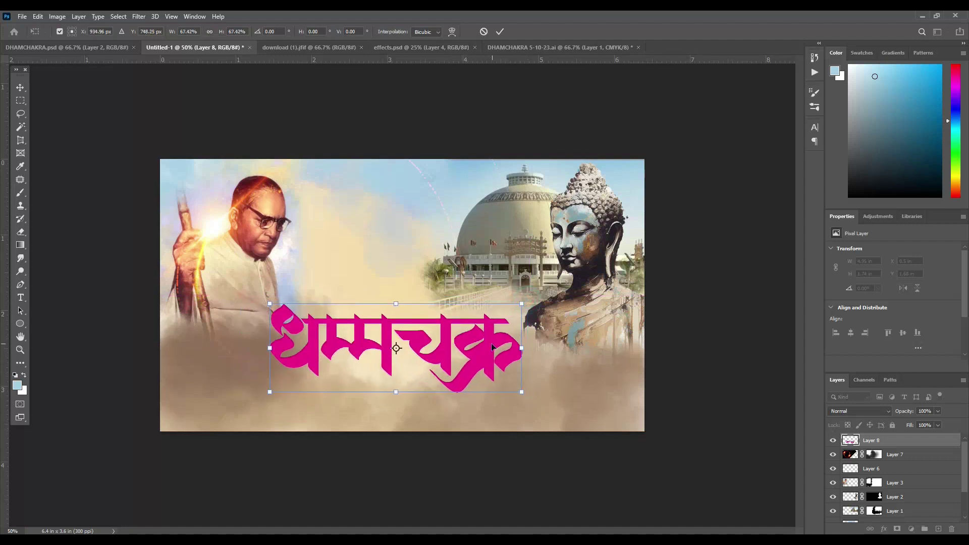
pyautogui.moveTo(394, 259)
pyautogui.mouseDown()
pyautogui.moveTo(275, 261)
pyautogui.moveTo(278, 281)
pyautogui.mouseUp()
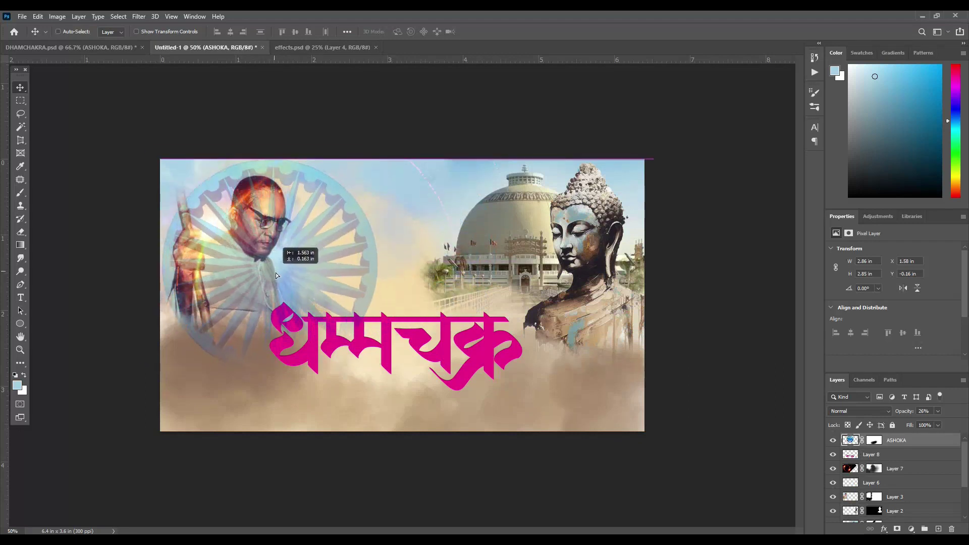
# Send the ASHOKA chakra layer down the stack, below the portrait's Layer 1.
pyautogui.press('ctrl')
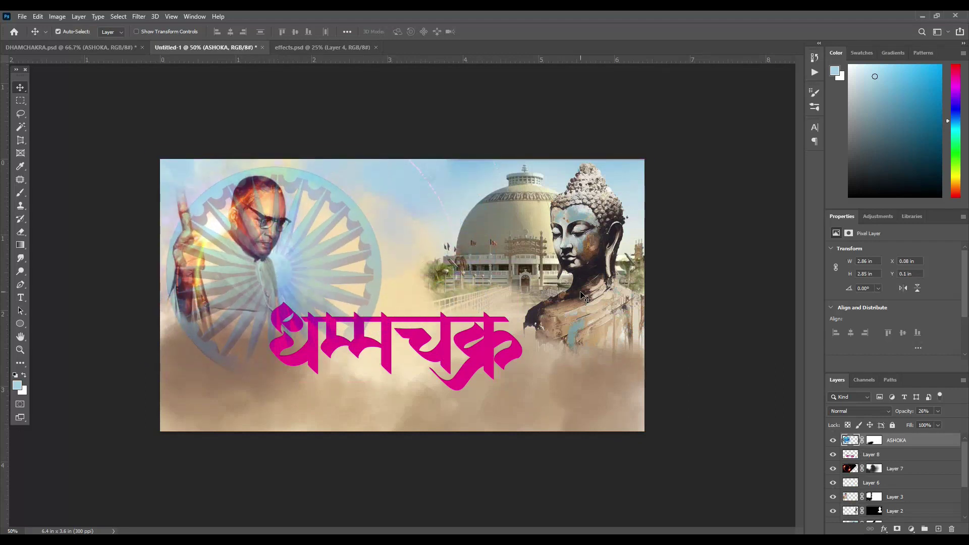
pyautogui.hotkey('ctrl', '[')
pyautogui.hotkey('ctrl', '[')
pyautogui.hotkey('ctrl', '[')
pyautogui.hotkey('ctrl', '[')
pyautogui.hotkey('ctrl', '[')
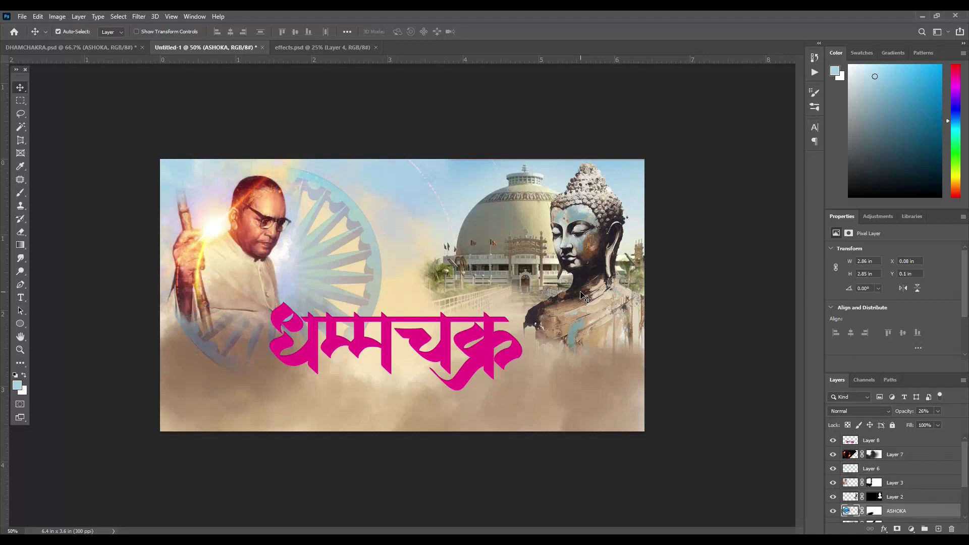
pyautogui.hotkey('ctrl', '[')
pyautogui.hotkey('ctrl', '[')
pyautogui.hotkey('ctrl', '[')
pyautogui.hotkey('ctrl', ']')
pyautogui.hotkey('ctrl', ']')
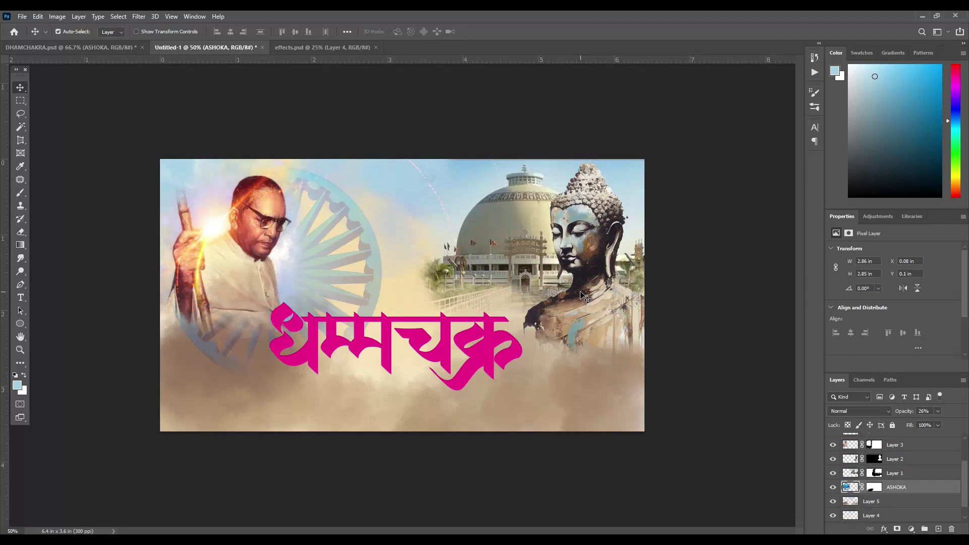
pyautogui.hotkey('ctrl', '[')
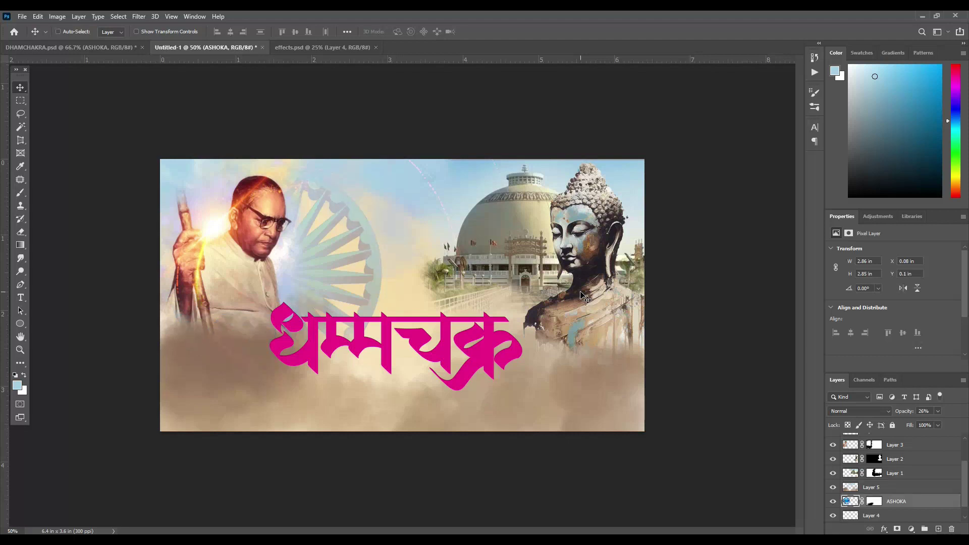
# Move the chakra up and right beside the portrait and set its opacity to 27%.
pyautogui.moveTo(357, 235); pyautogui.dragTo(357, 214)
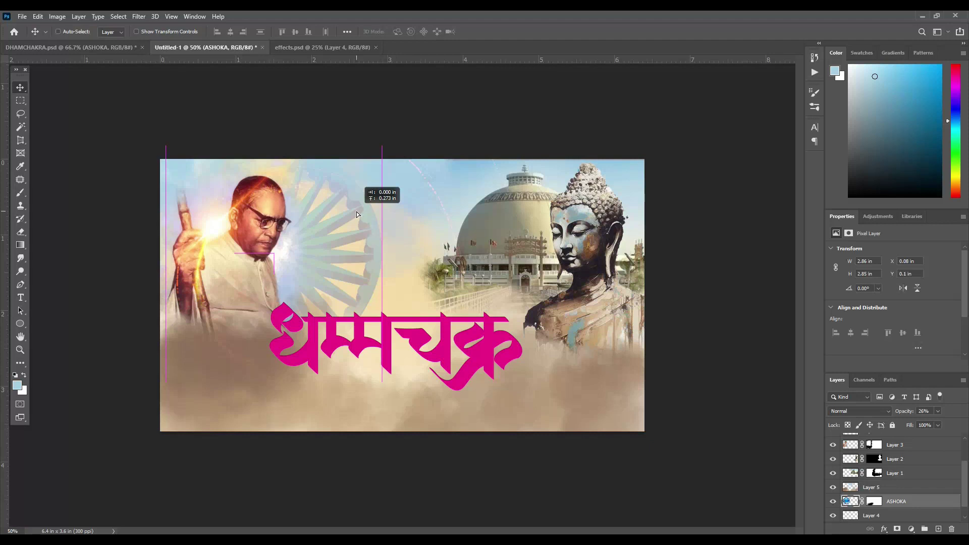
pyautogui.moveTo(357, 213); pyautogui.dragTo(372, 220)
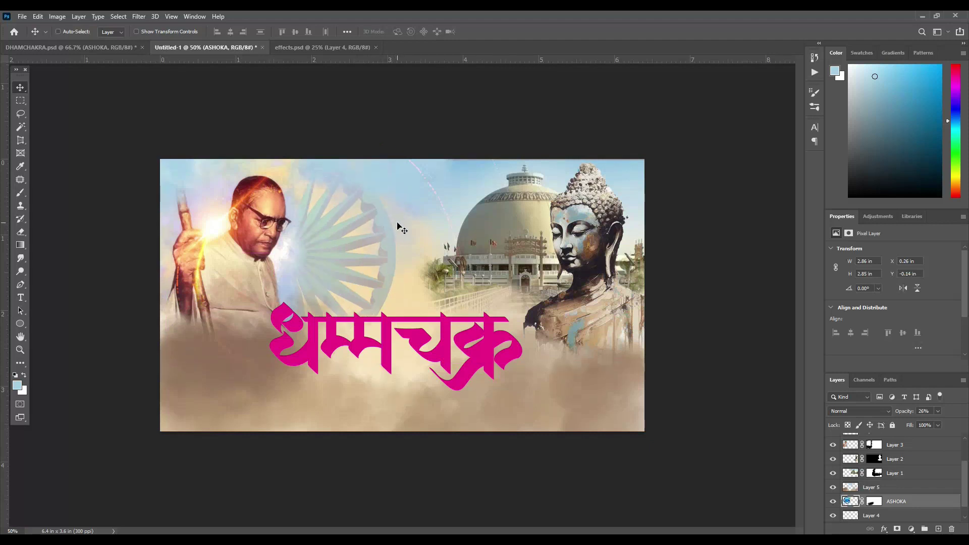
pyautogui.moveTo(340, 260); pyautogui.dragTo(337, 259)
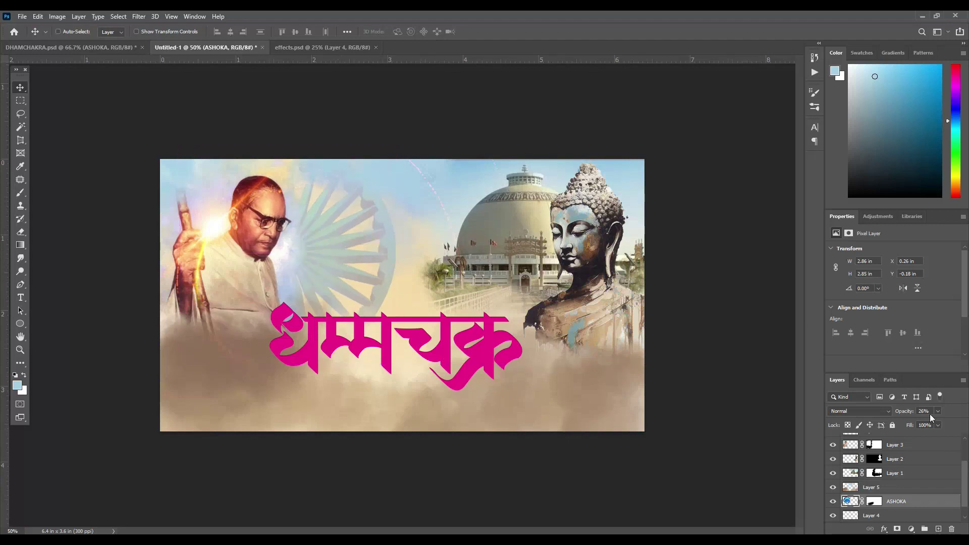
pyautogui.moveTo(919, 422); pyautogui.dragTo(924, 423)
# Select the lens flare, Layer 7, and move it right and down onto the portrait's face.
pyautogui.rightClick(208, 230)
pyautogui.click(224, 232)
pyautogui.moveTo(211, 232); pyautogui.dragTo(284, 257)
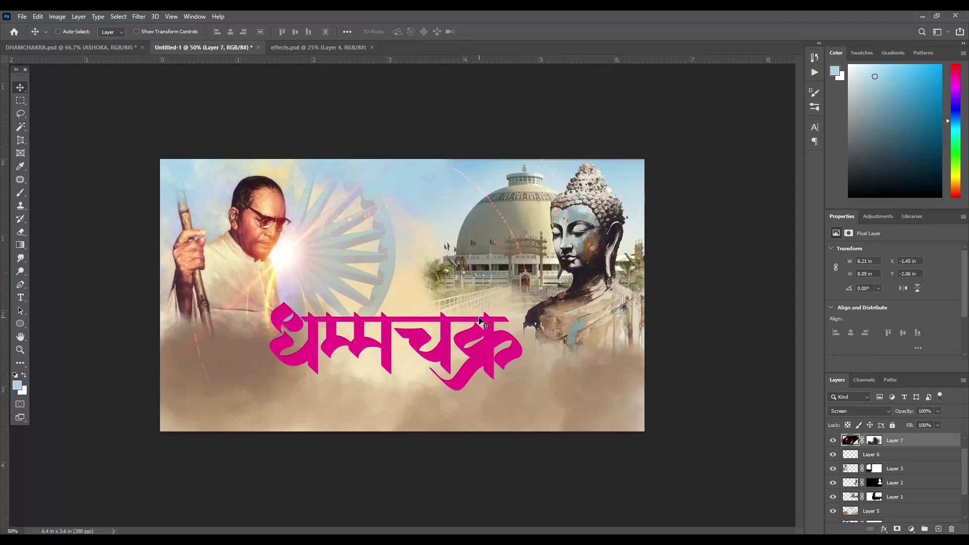
# Paint the flare's mask black to hide its streaks across the dome.
pyautogui.hotkey('ctrl', 'v')
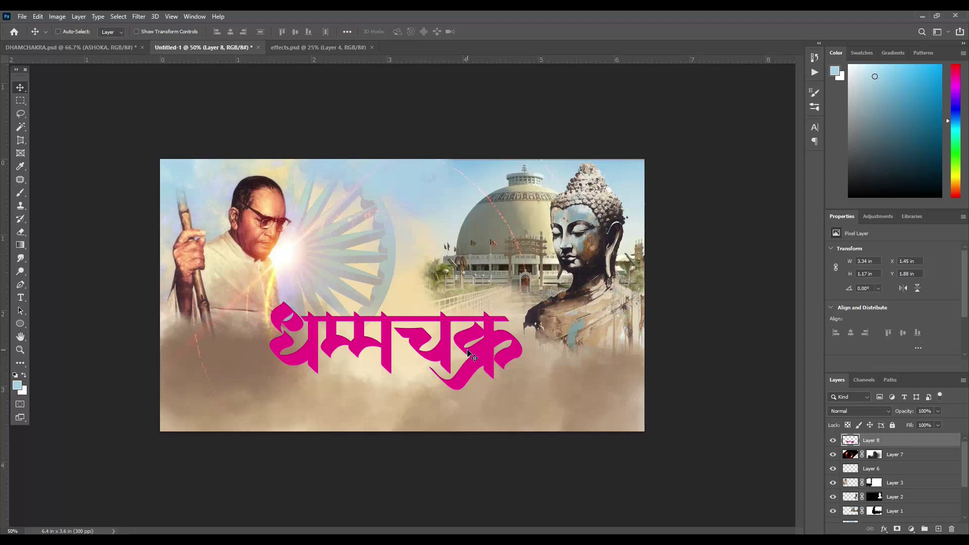
pyautogui.click(874, 454)
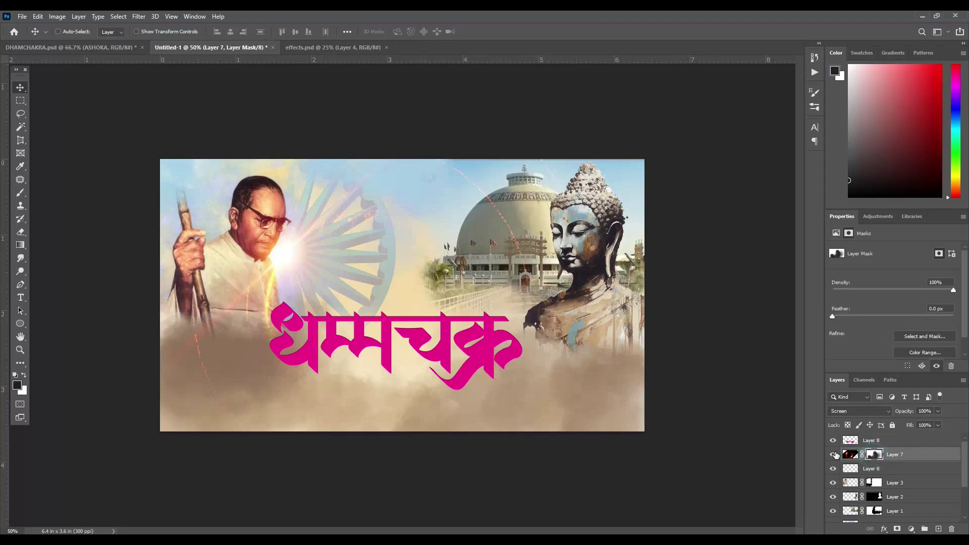
pyautogui.press('b')
pyautogui.moveTo(495, 204); pyautogui.dragTo(505, 227)
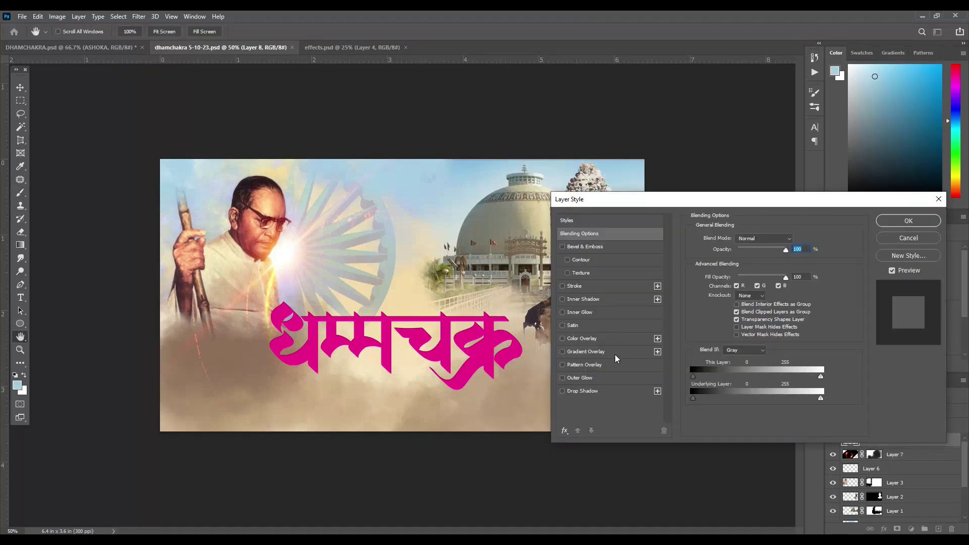
# Give the title a blue Color Overlay and a soft Drop Shadow of size 16.
pyautogui.click(614, 339)
pyautogui.click(795, 239)
pyautogui.click(841, 383)
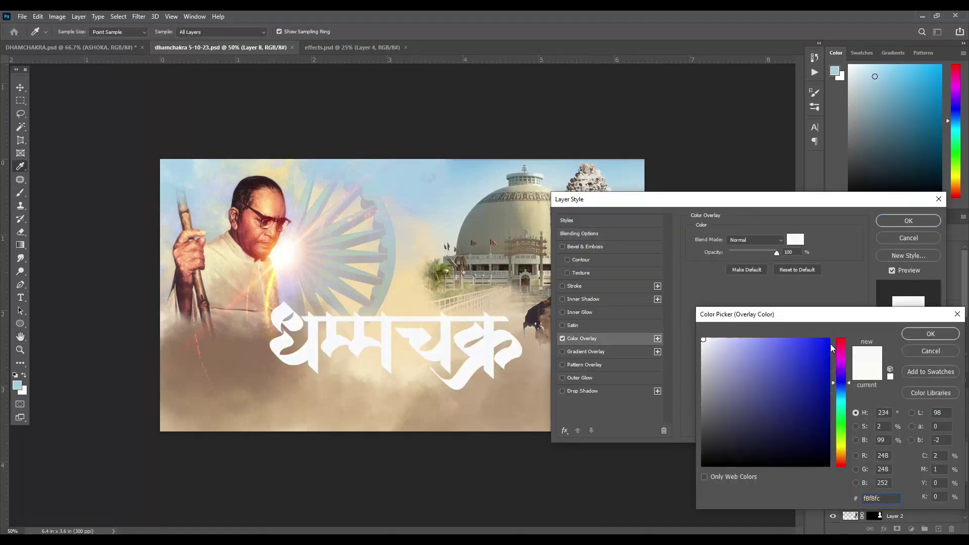
pyautogui.click(925, 334)
pyautogui.click(588, 390)
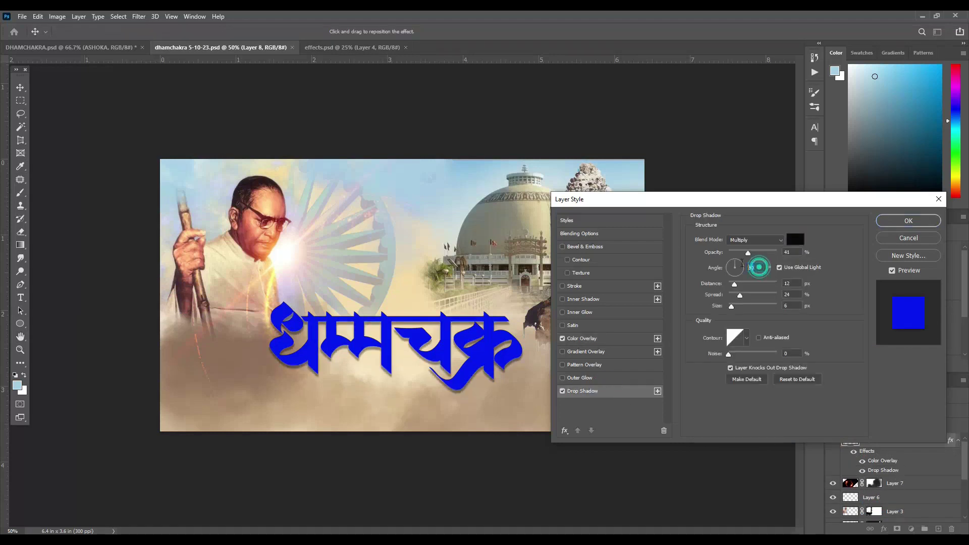
pyautogui.moveTo(740, 296)
pyautogui.mouseDown()
pyautogui.moveTo(735, 307)
pyautogui.moveTo(733, 285)
pyautogui.mouseUp()
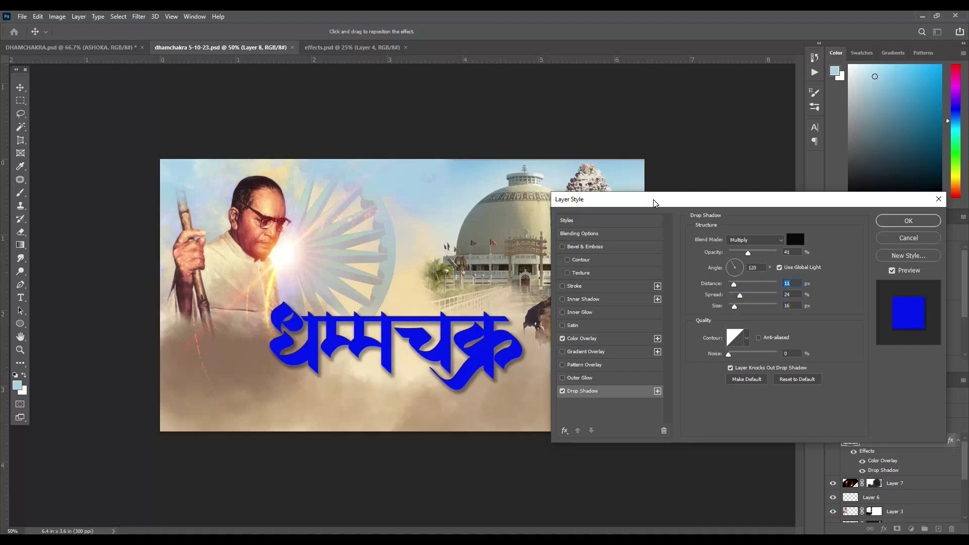
pyautogui.moveTo(655, 203); pyautogui.dragTo(679, 186)
# Add a white outside Stroke of 29 px around the title letters.
pyautogui.click(599, 268)
pyautogui.click(767, 232)
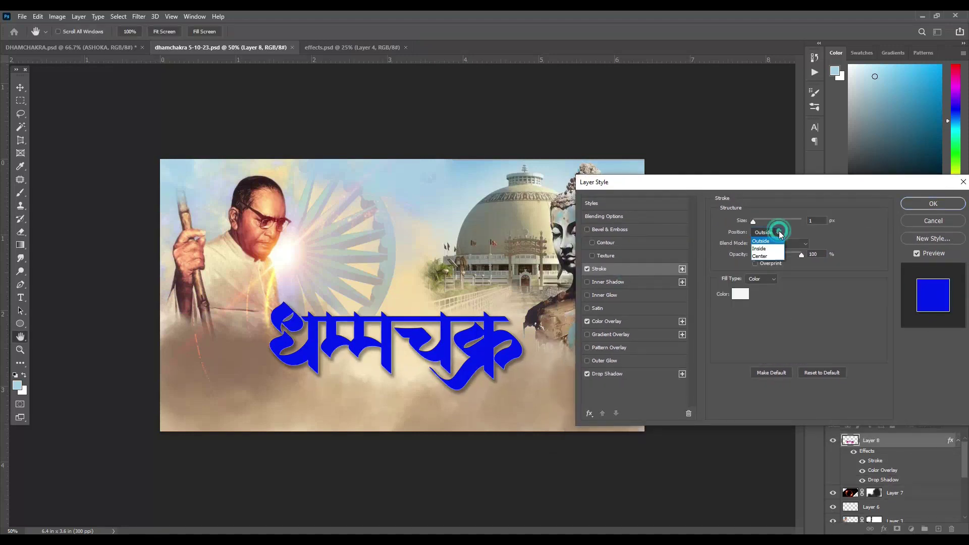
pyautogui.moveTo(755, 221); pyautogui.dragTo(754, 221)
pyautogui.click(767, 232)
pyautogui.click(587, 268)
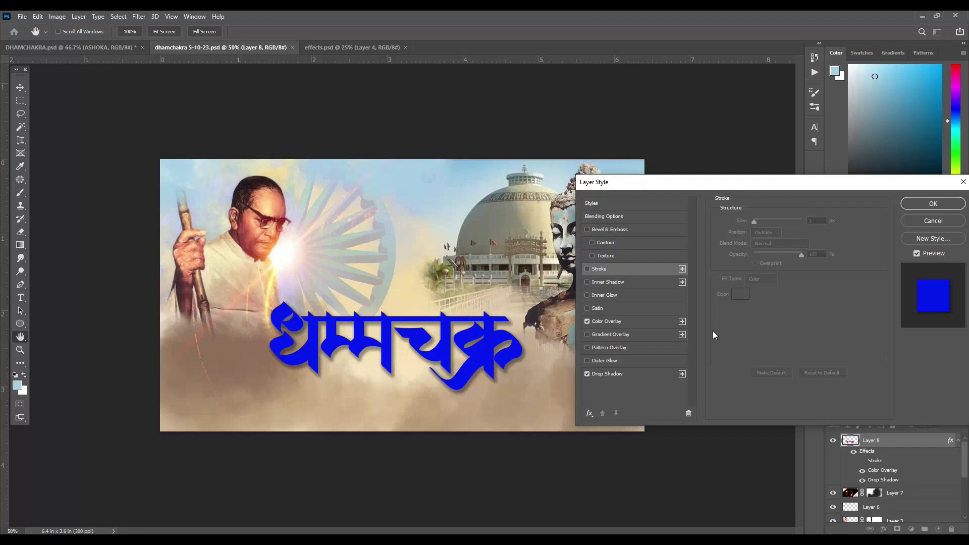
pyautogui.click(597, 268)
pyautogui.moveTo(754, 221)
pyautogui.mouseDown()
pyautogui.moveTo(762, 222)
pyautogui.moveTo(754, 221)
pyautogui.mouseUp()
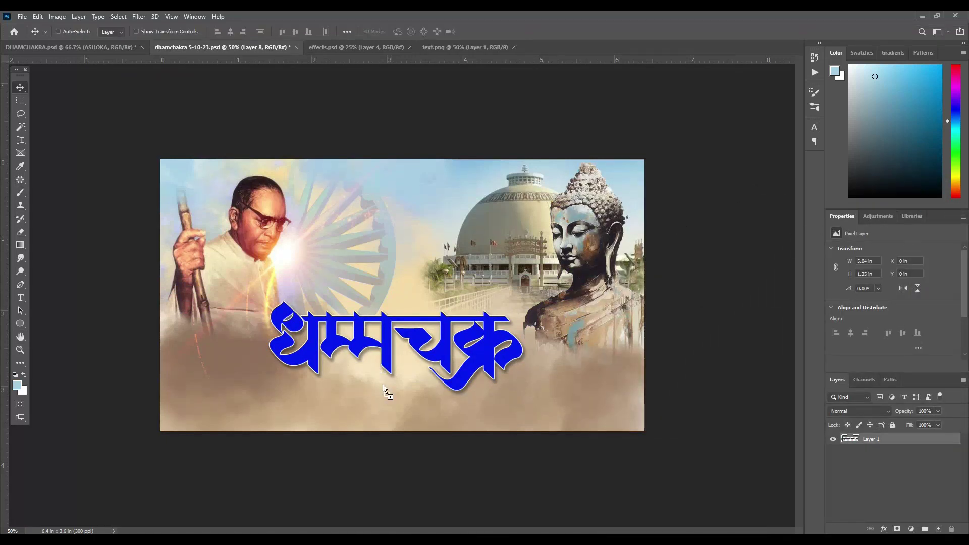
# Place the Marathi subtitle from text.png, scaled to about 34%, under the title.
pyautogui.moveTo(741, 262); pyautogui.dragTo(580, 385)
pyautogui.moveTo(698, 300)
pyautogui.mouseDown()
pyautogui.moveTo(372, 385)
pyautogui.moveTo(517, 386)
pyautogui.moveTo(489, 381)
pyautogui.mouseUp()
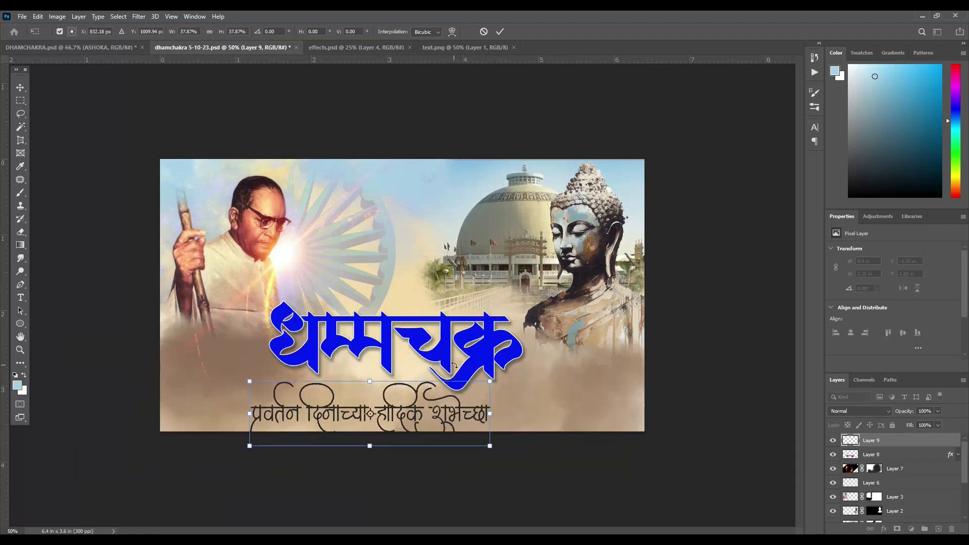
pyautogui.moveTo(438, 413); pyautogui.dragTo(401, 398)
pyautogui.moveTo(453, 366)
pyautogui.mouseDown()
pyautogui.moveTo(430, 373)
pyautogui.moveTo(503, 386)
pyautogui.mouseUp()
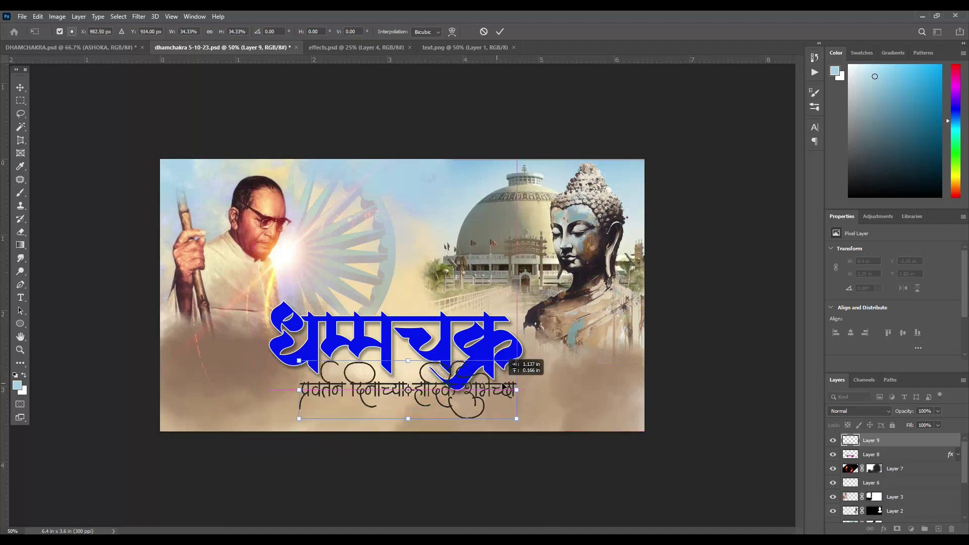
pyautogui.click(503, 386)
pyautogui.press('Return')
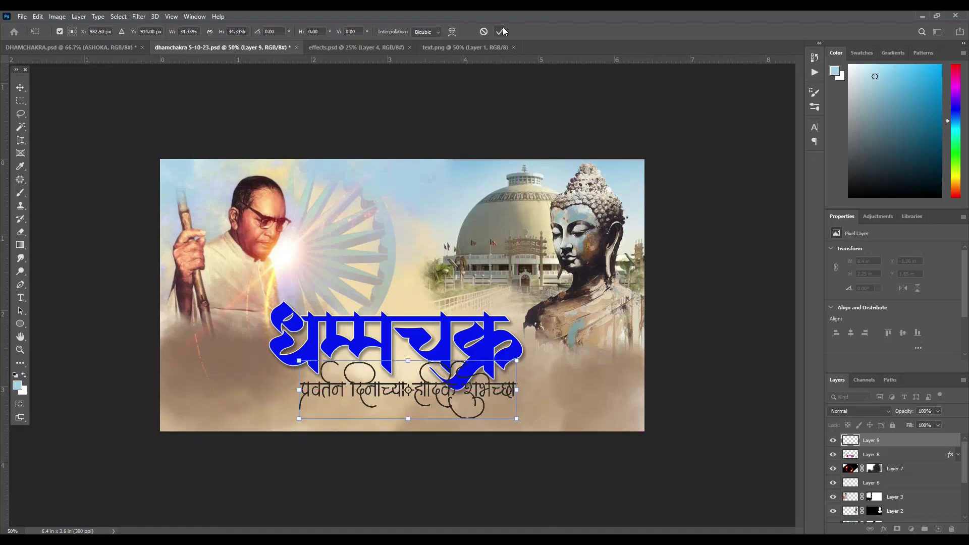
# Nudge the blue title up and settle the subtitle Layer 9 neatly beneath it.
pyautogui.keyDown('ctrl'); pyautogui.click(443, 342); pyautogui.keyUp('ctrl')
pyautogui.moveTo(443, 341)
pyautogui.mouseDown()
pyautogui.moveTo(429, 322)
pyautogui.moveTo(447, 322)
pyautogui.mouseUp()
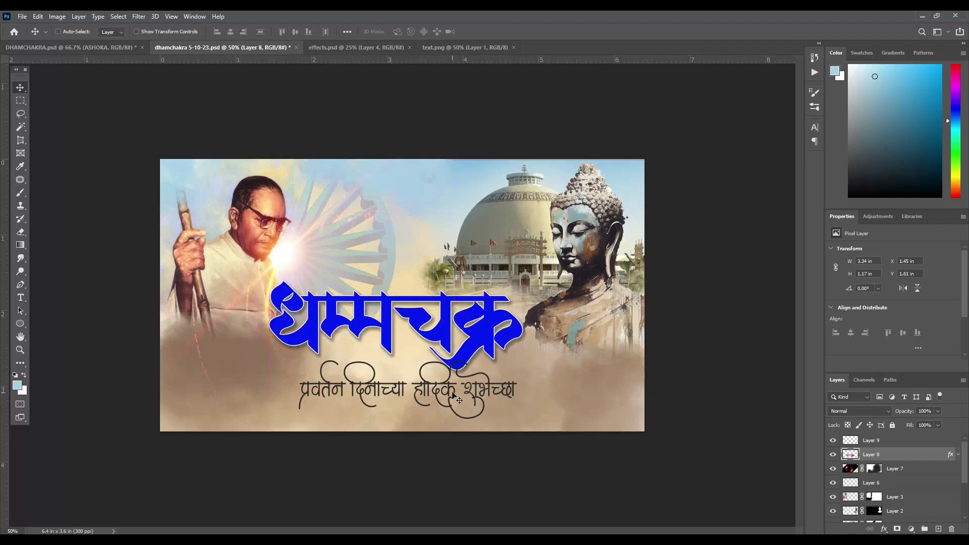
pyautogui.keyDown('ctrl'); pyautogui.click(485, 402); pyautogui.keyUp('ctrl')
pyautogui.moveTo(574, 404); pyautogui.dragTo(545, 407)
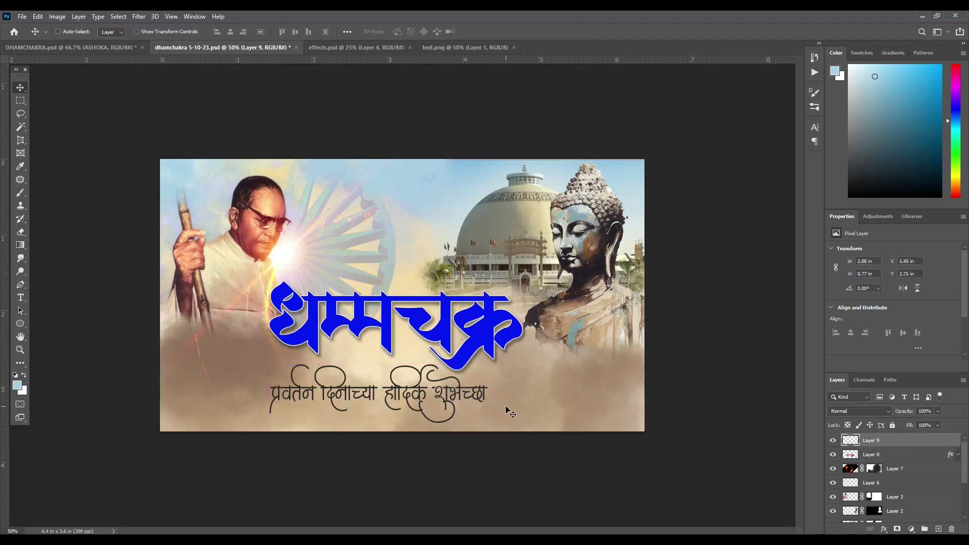
# Give the subtitle Layer 9 a blue Color Overlay, keeping blue after trying white and yellow.
pyautogui.doubleClick(903, 441)
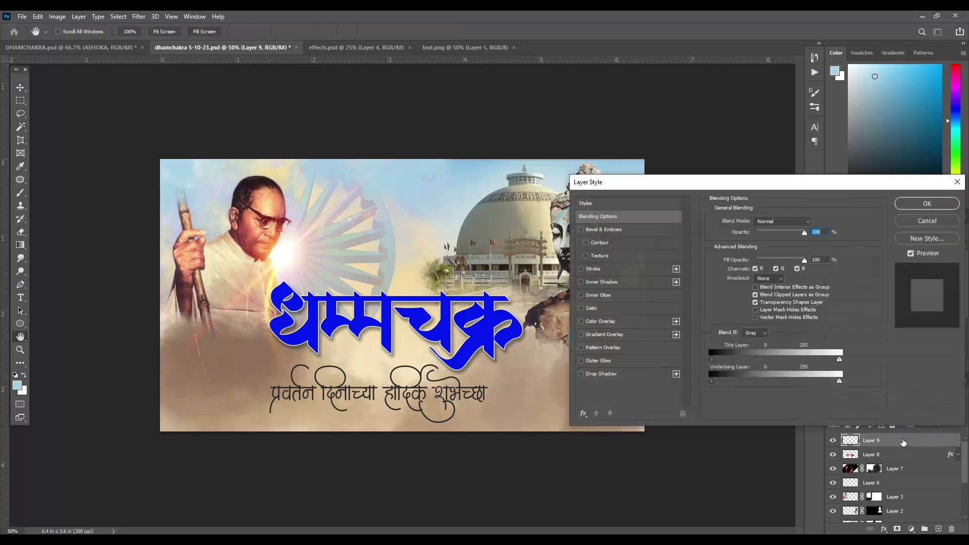
pyautogui.click(638, 323)
pyautogui.click(813, 222)
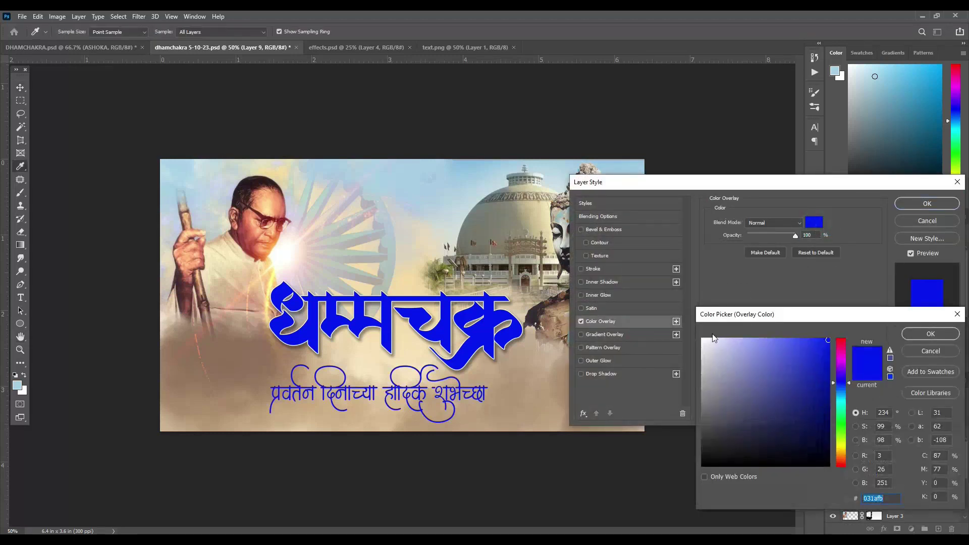
pyautogui.click(703, 338)
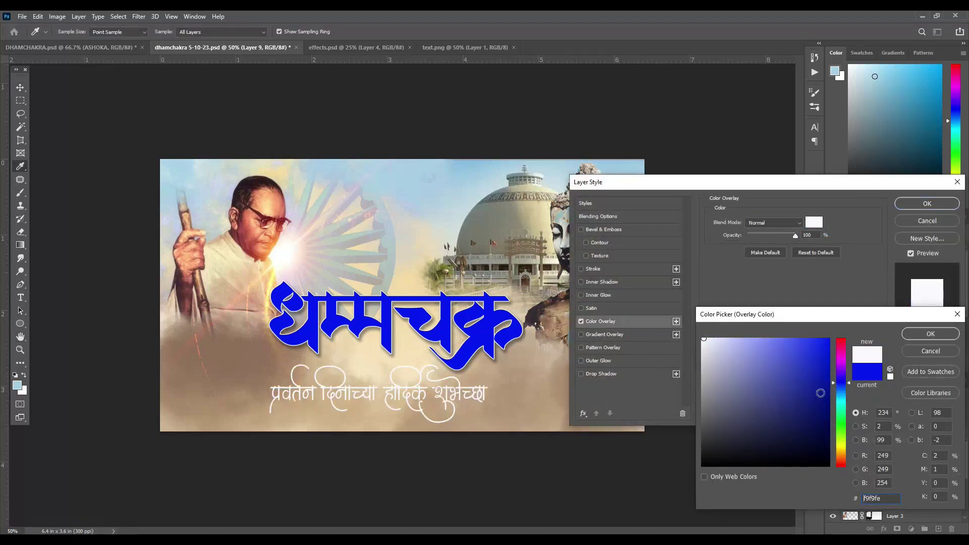
pyautogui.click(841, 448)
pyautogui.click(828, 340)
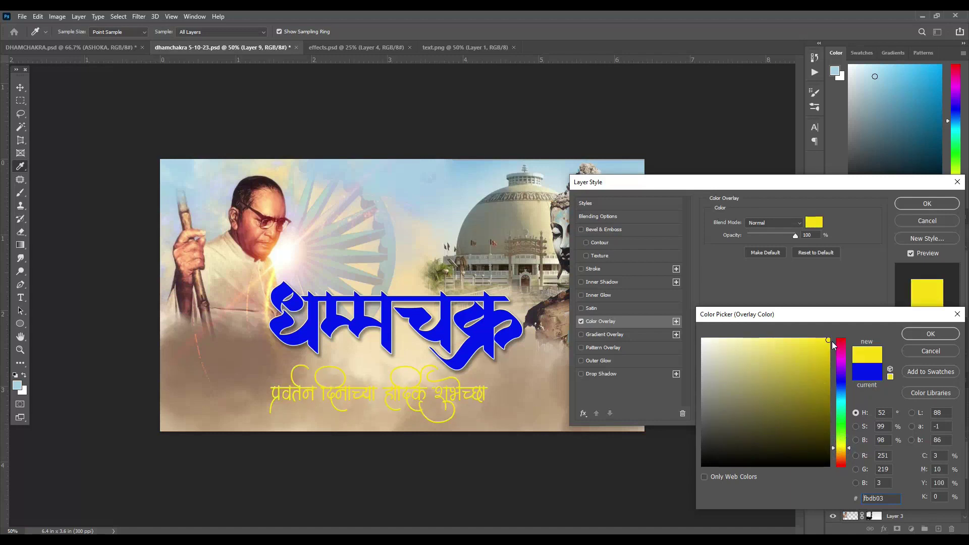
pyautogui.click(702, 340)
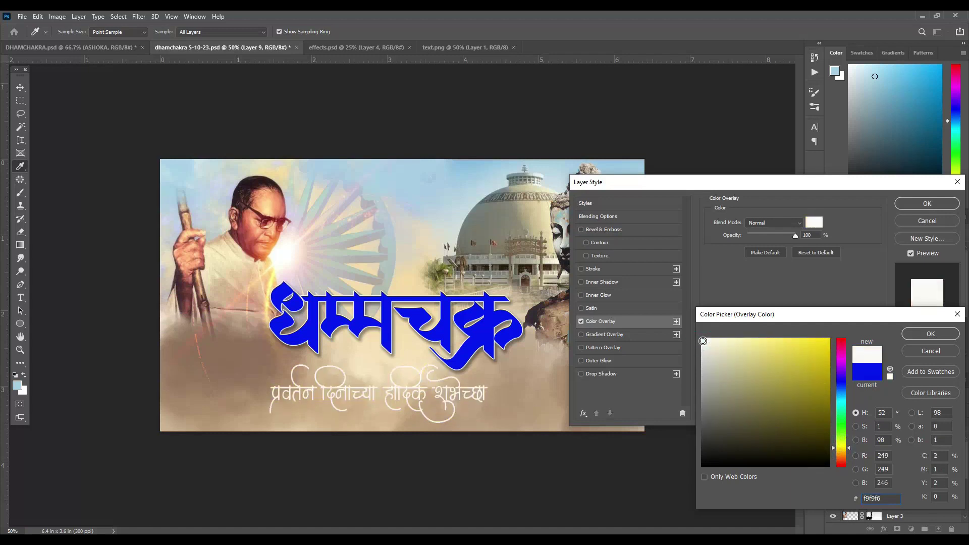
pyautogui.click(865, 368)
pyautogui.press('Return')
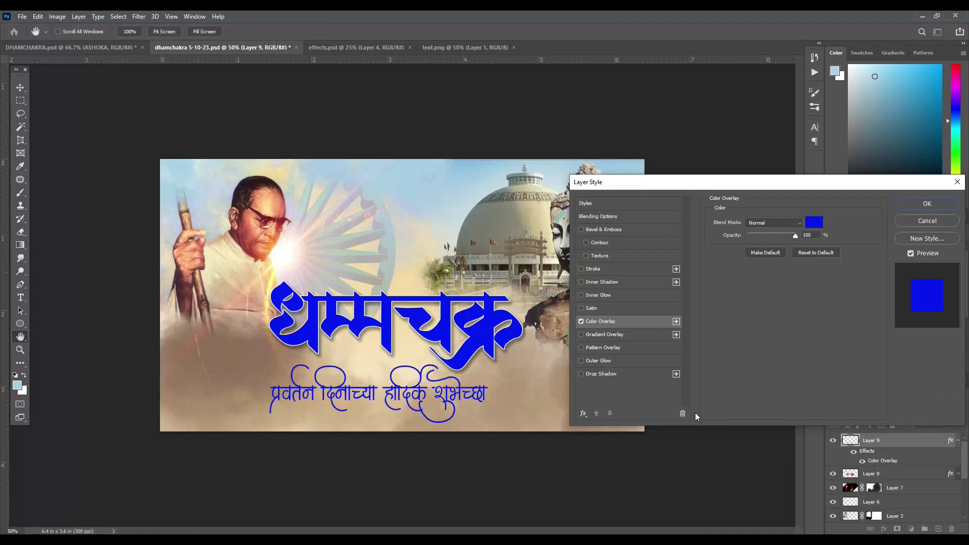
# Add a thin white Outer Glow to the subtitle, dropping the trial drop shadow, and apply.
pyautogui.click(603, 374)
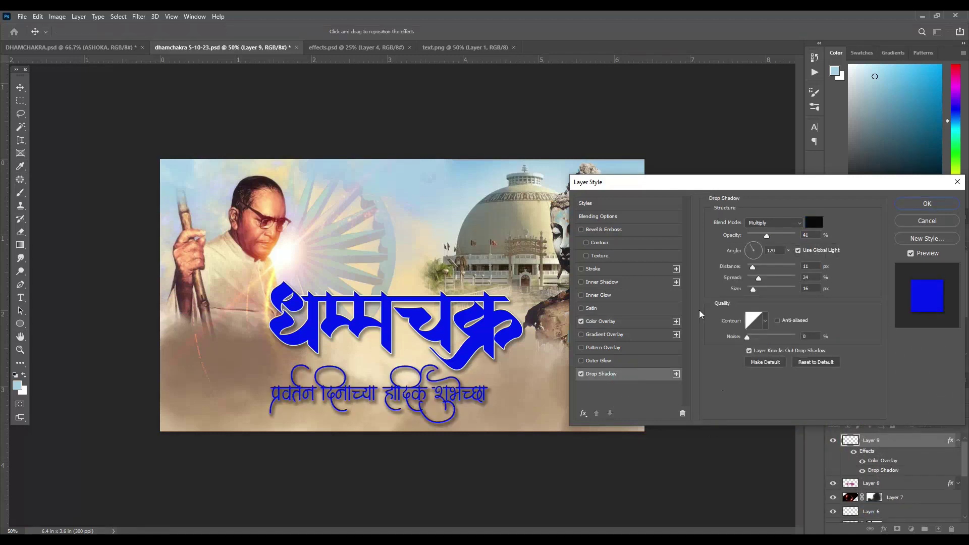
pyautogui.moveTo(751, 271); pyautogui.dragTo(748, 271)
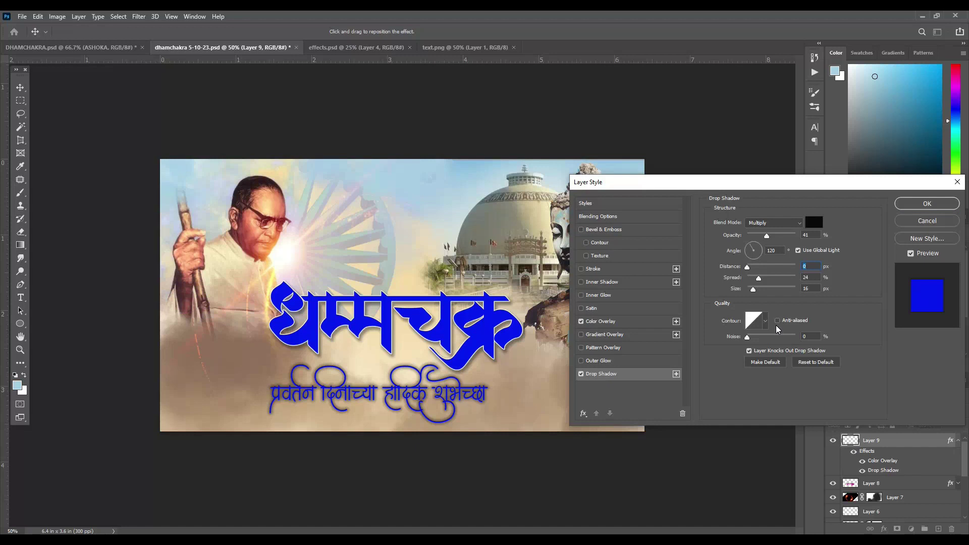
pyautogui.click(614, 360)
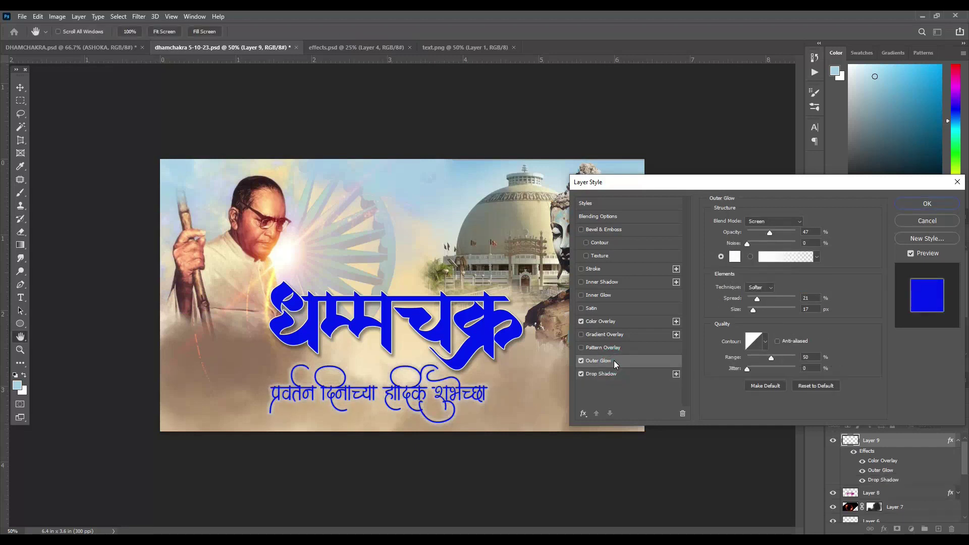
pyautogui.moveTo(756, 299); pyautogui.dragTo(755, 311)
pyautogui.click(580, 373)
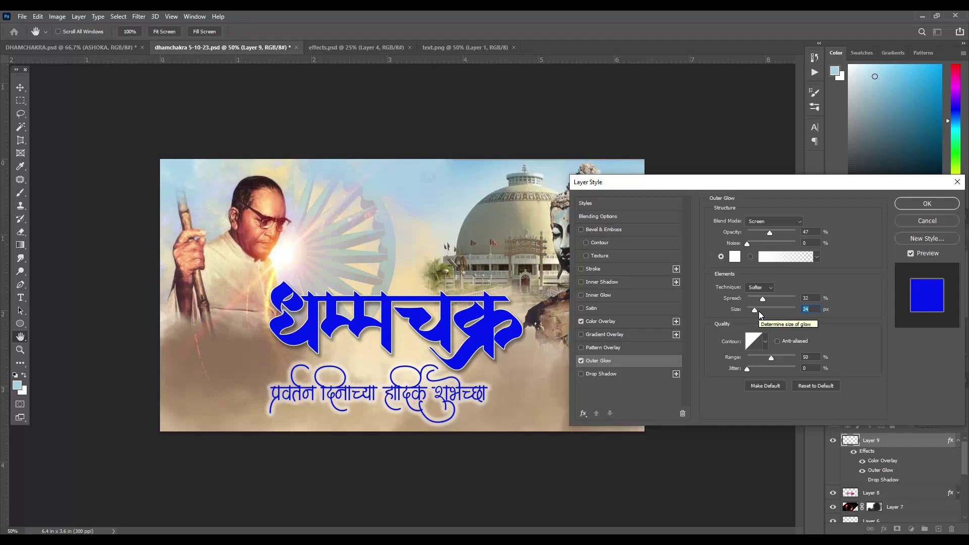
pyautogui.moveTo(754, 311); pyautogui.dragTo(755, 311)
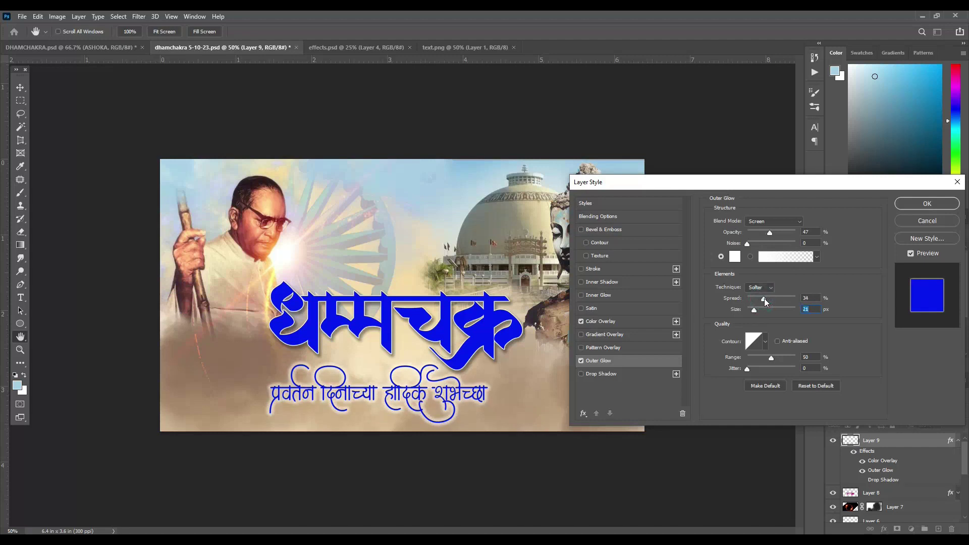
pyautogui.moveTo(764, 299); pyautogui.dragTo(762, 298)
pyautogui.click(927, 204)
# Shift the subtitle slightly left and nudge it up.
pyautogui.moveTo(509, 422); pyautogui.dragTo(494, 422)
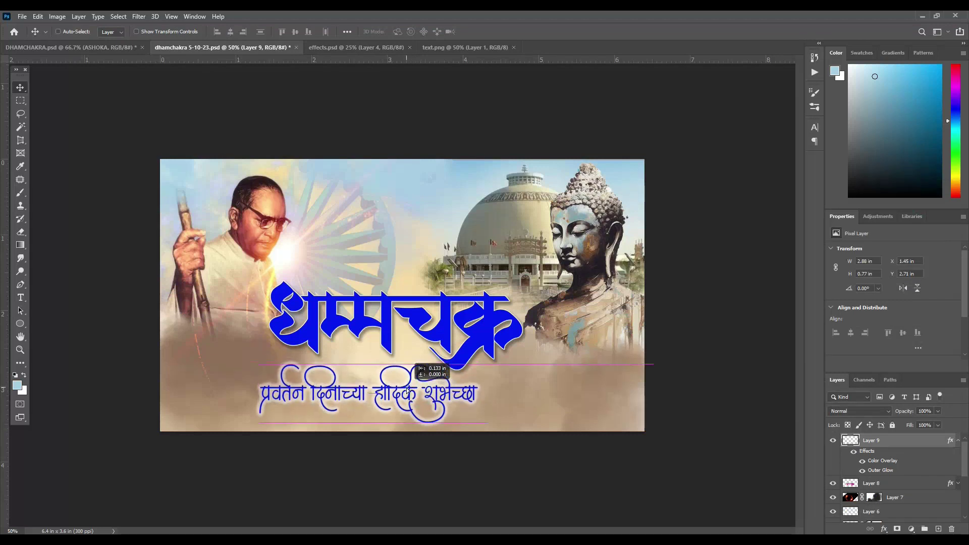
pyautogui.hotkey('shift', 'Up')
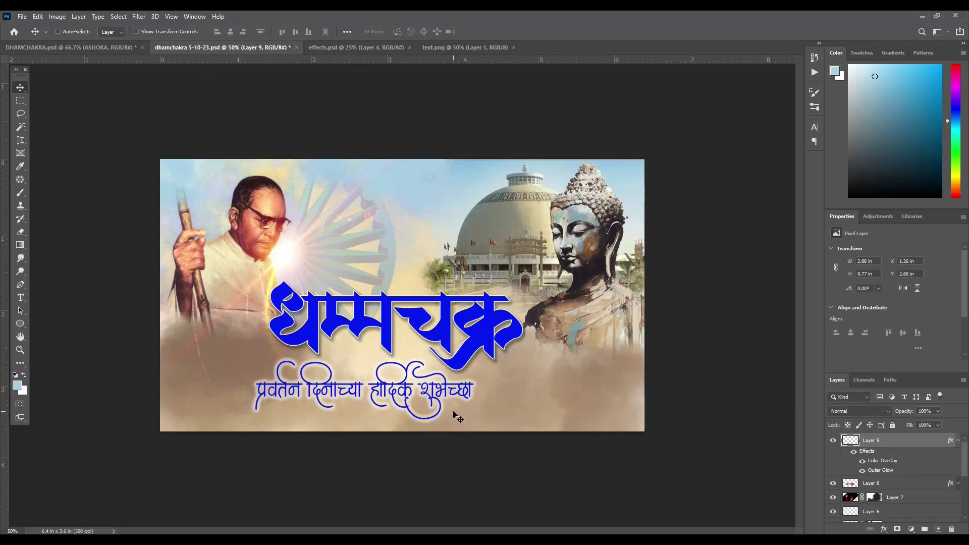
pyautogui.click(955, 440)
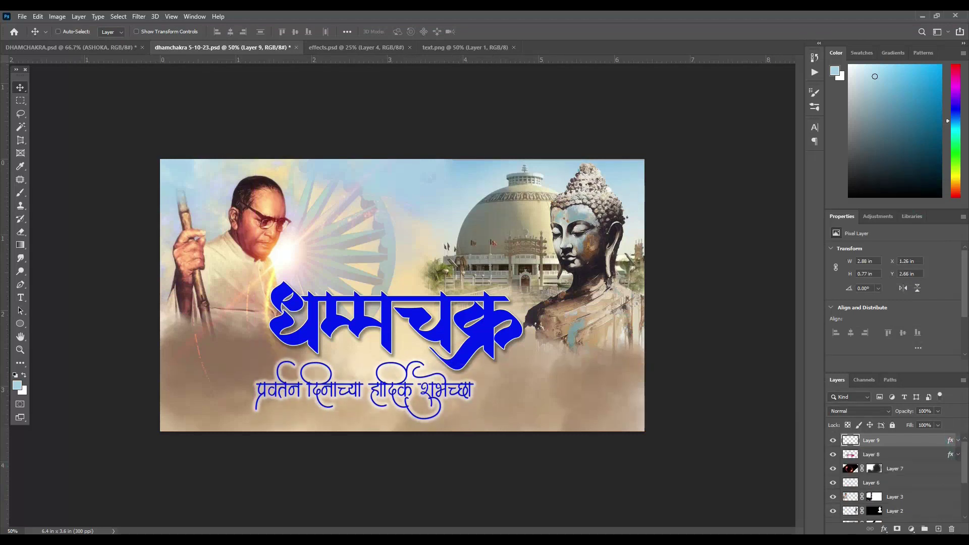
# Add a Hue/Saturation adjustment layer with lowered Lightness to darken the banner.
pyautogui.click(911, 528)
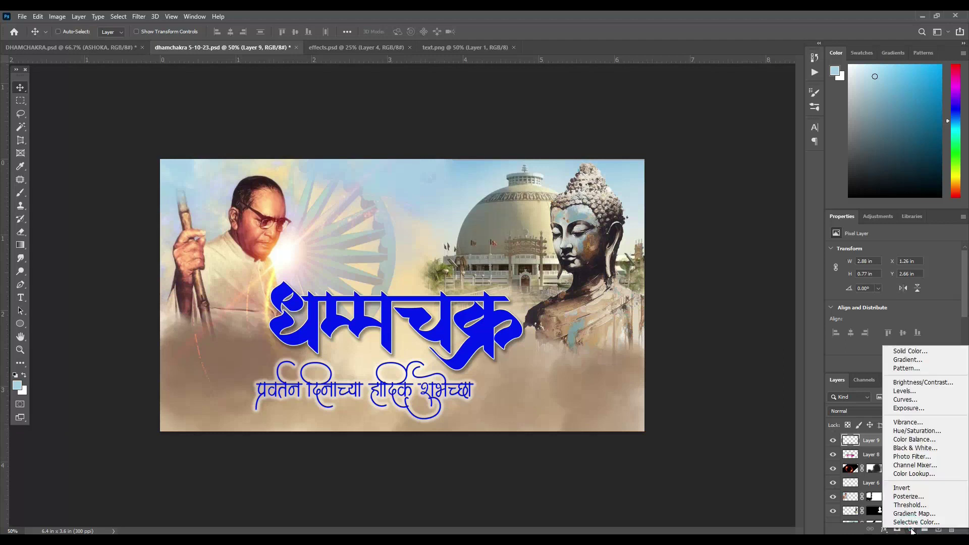
pyautogui.click(917, 430)
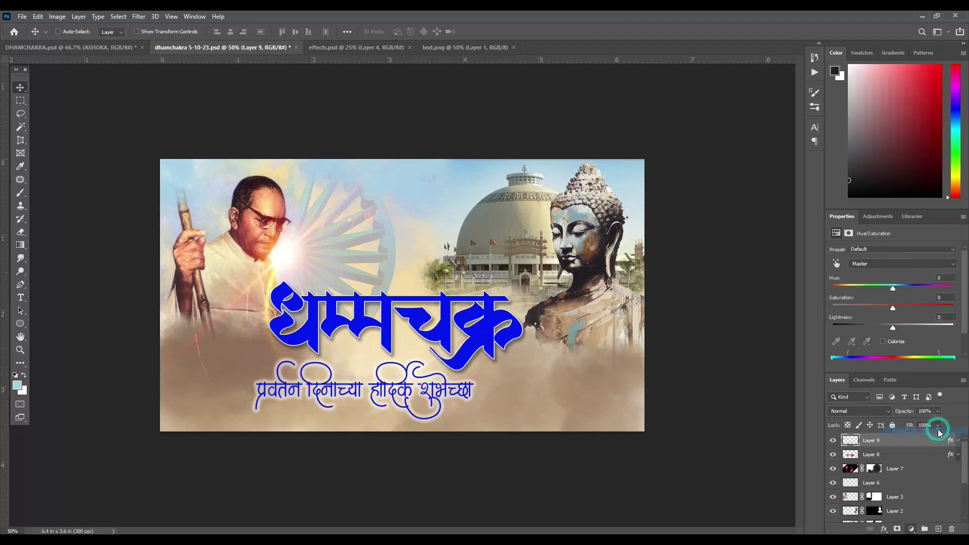
pyautogui.moveTo(893, 327); pyautogui.dragTo(859, 332)
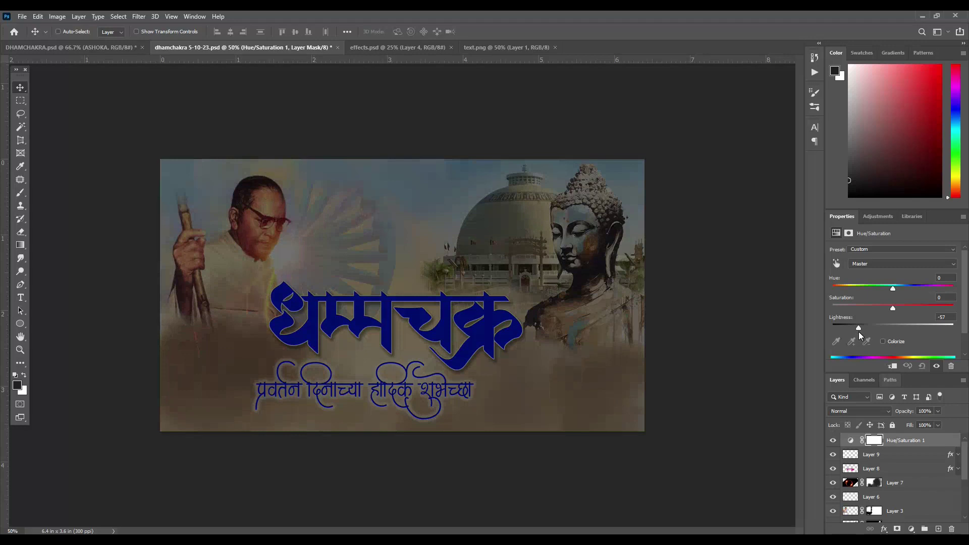
# Paint the adjustment mask with a 1000 px Soft Round black brush over the portrait and centre.
pyautogui.click(873, 440)
pyautogui.press('b')
pyautogui.click(63, 31)
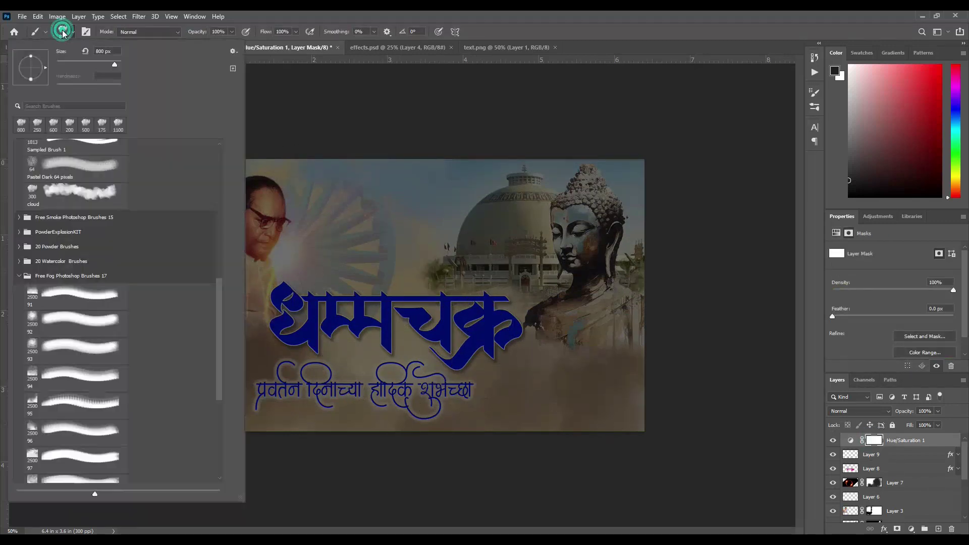
pyautogui.scroll(5, 226, 299)
pyautogui.scroll(5, 226, 300)
pyautogui.click(55, 172)
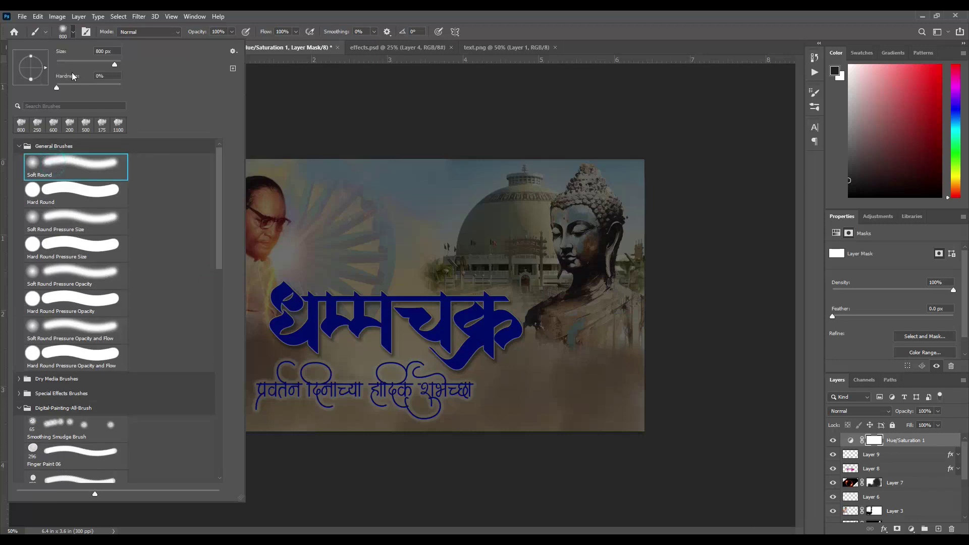
pyautogui.press('Return')
pyautogui.press(']')
pyautogui.press(']')
pyautogui.click(357, 292)
pyautogui.moveTo(411, 303)
pyautogui.mouseDown()
pyautogui.moveTo(275, 252)
pyautogui.moveTo(293, 273)
pyautogui.moveTo(418, 318)
pyautogui.moveTo(292, 400)
pyautogui.moveTo(552, 303)
pyautogui.moveTo(508, 216)
pyautogui.moveTo(532, 288)
pyautogui.moveTo(530, 242)
pyautogui.moveTo(535, 257)
pyautogui.moveTo(333, 342)
pyautogui.moveTo(432, 259)
pyautogui.moveTo(485, 283)
pyautogui.moveTo(562, 216)
pyautogui.mouseUp()
pyautogui.click(833, 440)
pyautogui.click(832, 440)
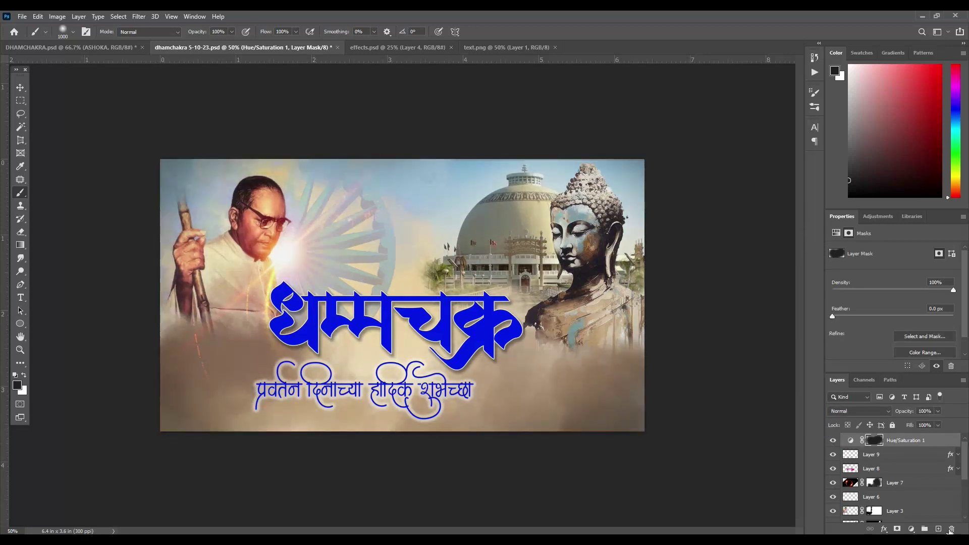
pyautogui.click(912, 529)
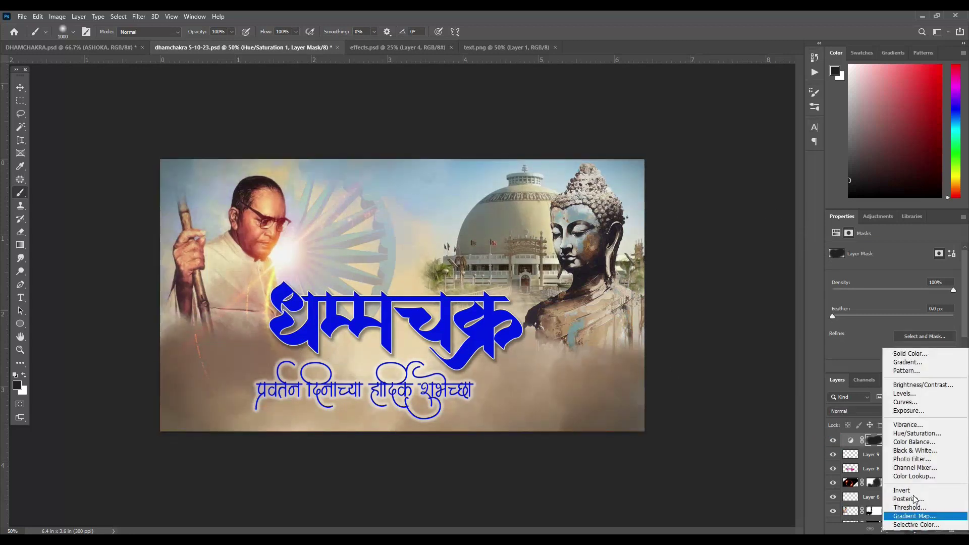
# Add a Color Balance adjustment with Midtones set to -17, -17, +7.
pyautogui.click(914, 442)
pyautogui.moveTo(880, 274); pyautogui.dragTo(879, 274)
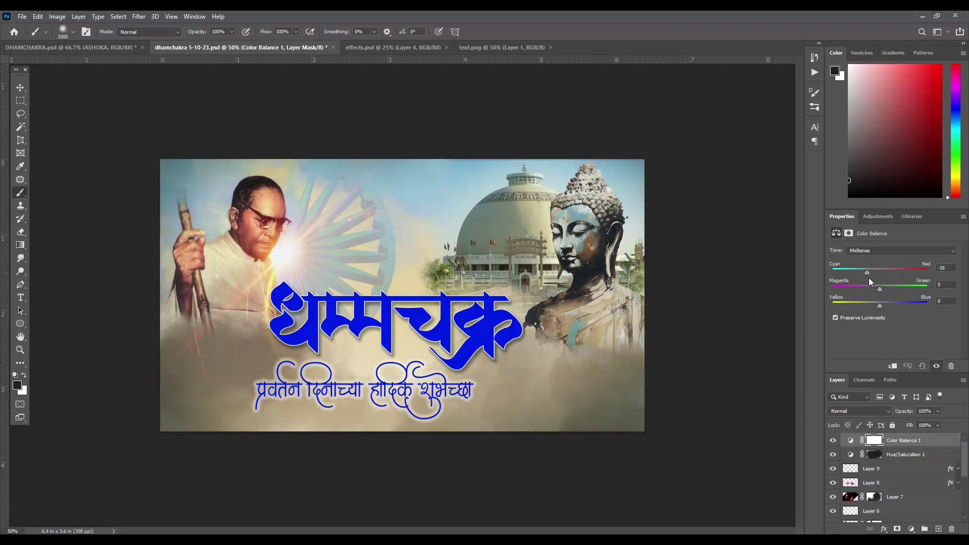
pyautogui.moveTo(863, 279)
pyautogui.mouseDown()
pyautogui.moveTo(871, 303)
pyautogui.moveTo(891, 305)
pyautogui.mouseUp()
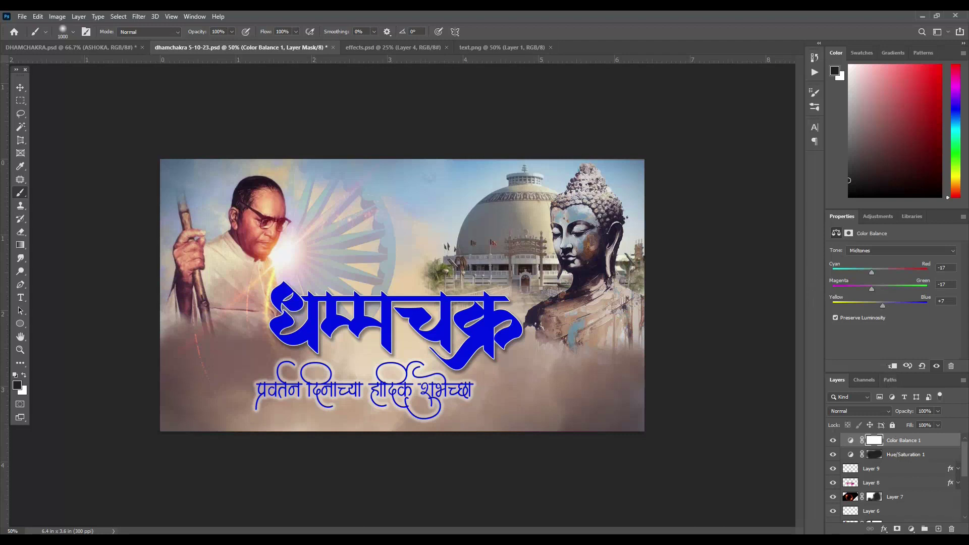
# Add a Levels adjustment with the white point at 241, then shift the light streak left.
pyautogui.click(912, 529)
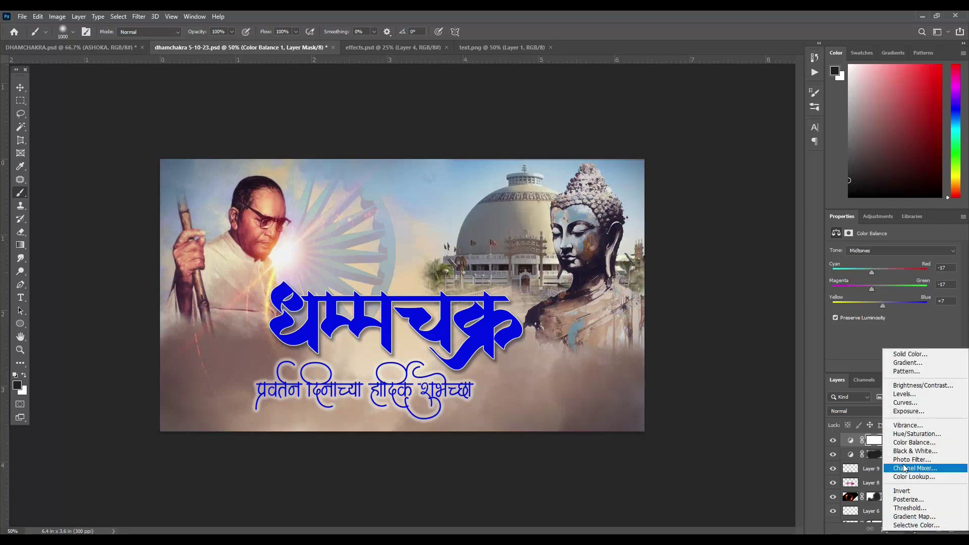
pyautogui.click(906, 394)
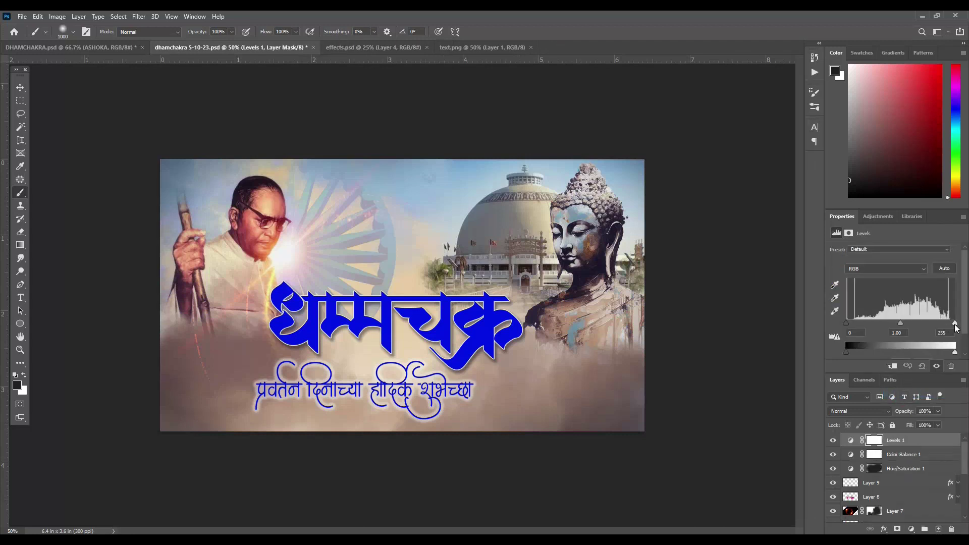
pyautogui.moveTo(955, 324); pyautogui.dragTo(949, 323)
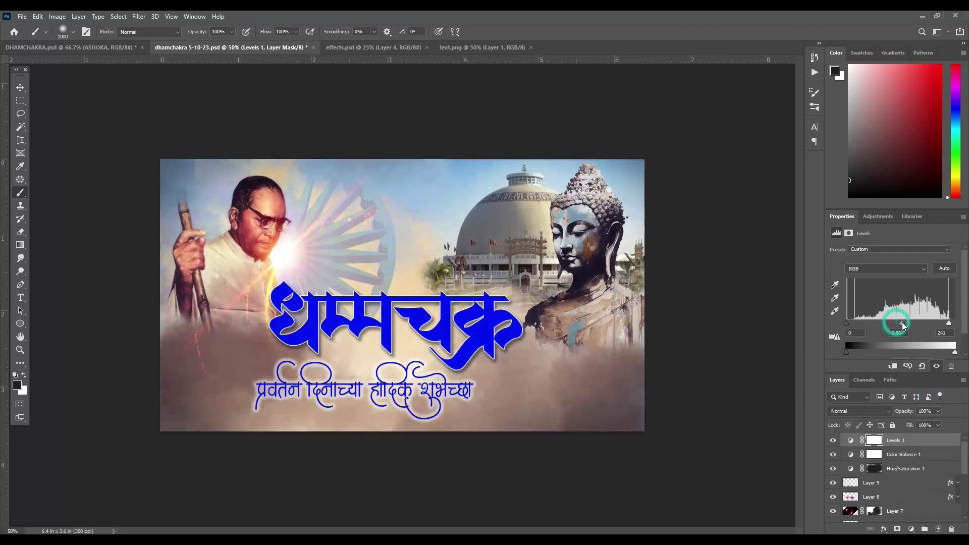
pyautogui.moveTo(403, 301); pyautogui.dragTo(388, 300)
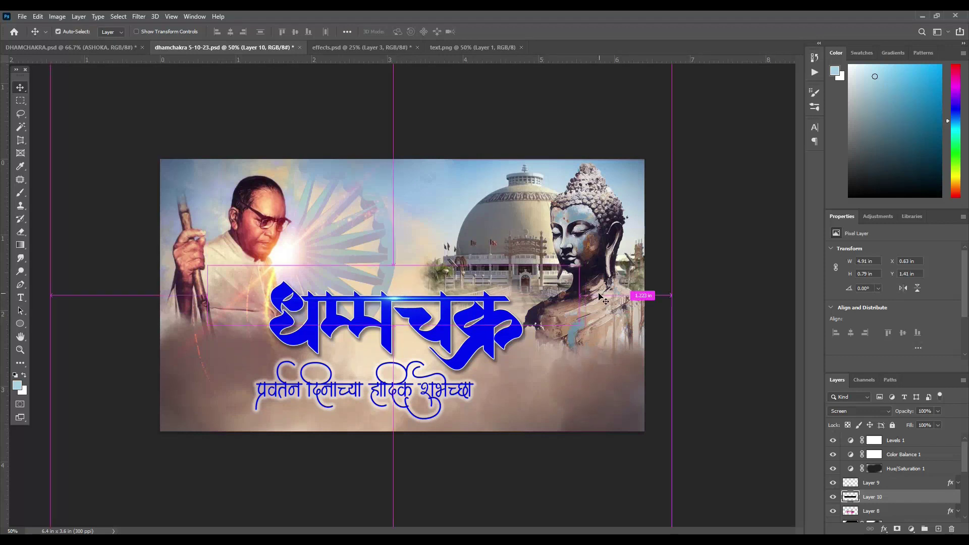
# Transform the Layer 10 glow slightly left and duplicate it to brighten the blue title.
pyautogui.hotkey('ctrl', 't')
pyautogui.moveTo(423, 304); pyautogui.dragTo(405, 304)
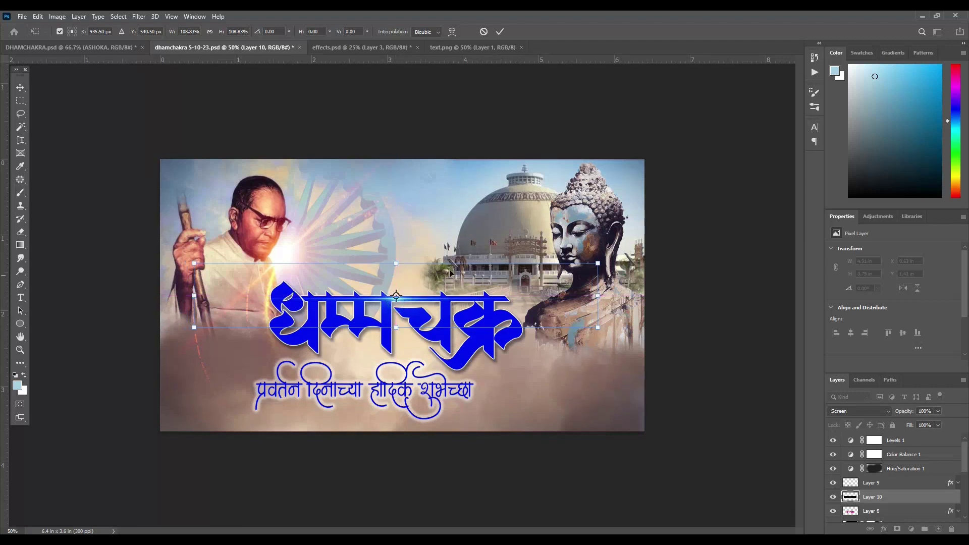
pyautogui.click(500, 32)
pyautogui.hotkey('ctrl', 'j')
pyautogui.hotkey('ctrl', 'j')
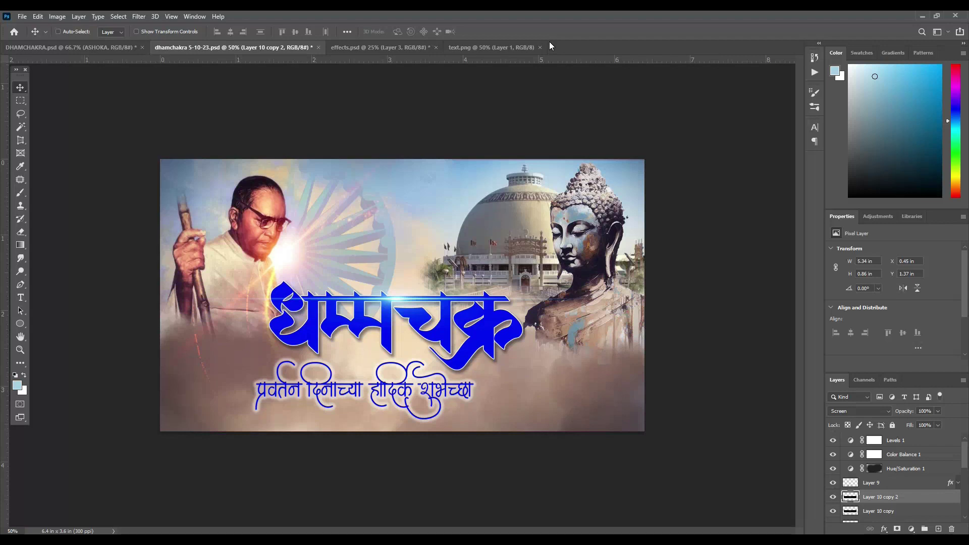
pyautogui.press('b')
pyautogui.hotkey('alt', ',')
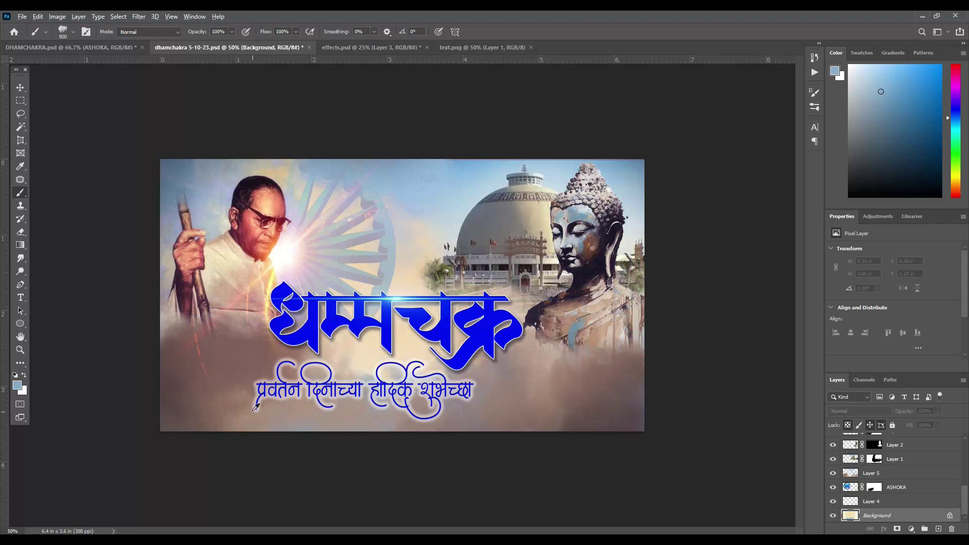
pyautogui.keyDown('alt'); pyautogui.click(248, 371); pyautogui.keyUp('alt')
pyautogui.moveTo(232, 32)
pyautogui.mouseDown()
pyautogui.moveTo(231, 44)
pyautogui.moveTo(207, 44)
pyautogui.mouseUp()
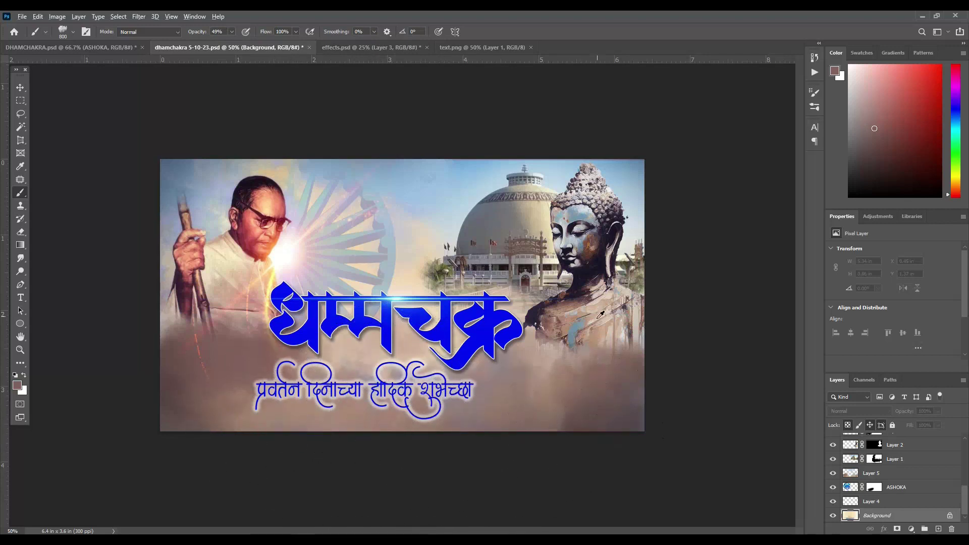
pyautogui.keyDown('alt'); pyautogui.click(579, 425); pyautogui.keyUp('alt')
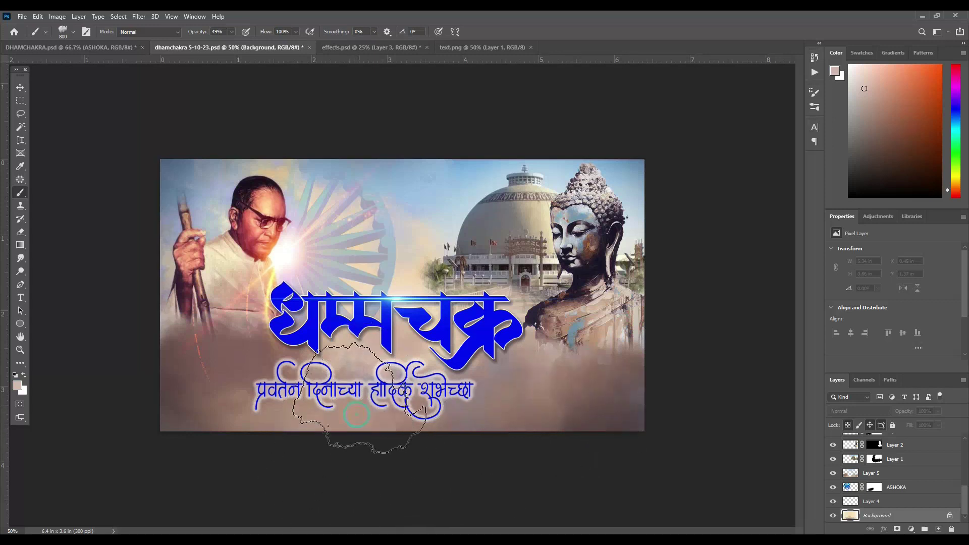
pyautogui.keyDown('alt'); pyautogui.click(192, 384); pyautogui.keyUp('alt')
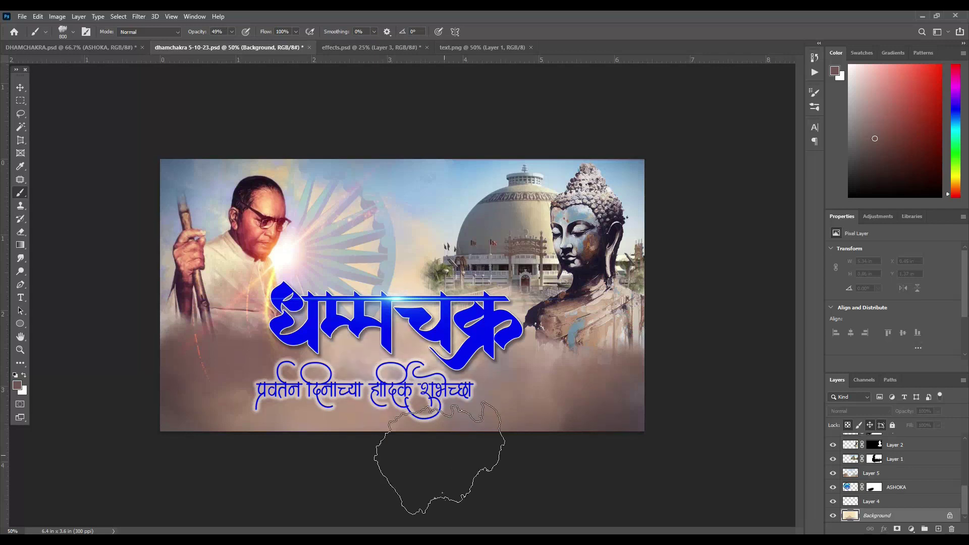
pyautogui.press('v')
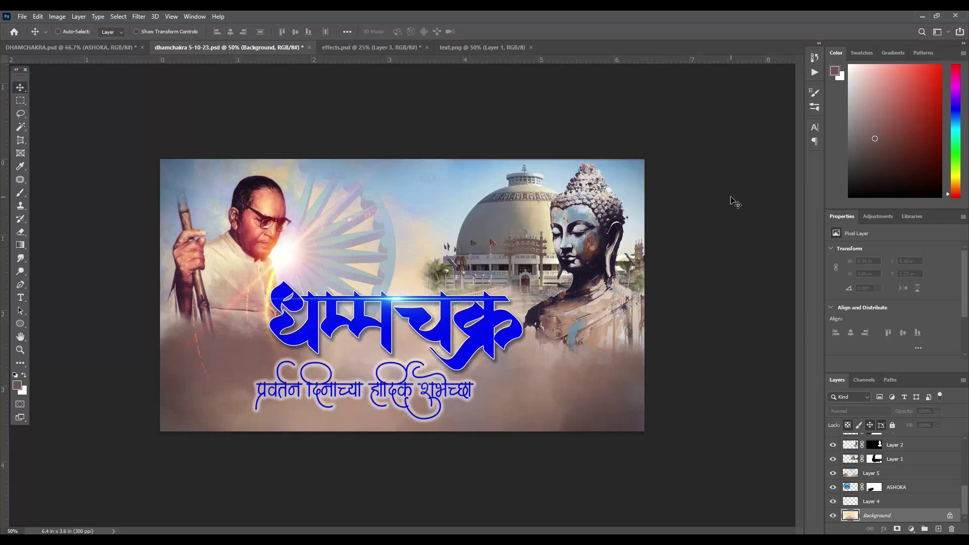
pyautogui.scroll(5, 893, 479)
pyautogui.click(872, 487)
pyautogui.keyDown('ctrl'); pyautogui.click(871, 502); pyautogui.keyUp('ctrl')
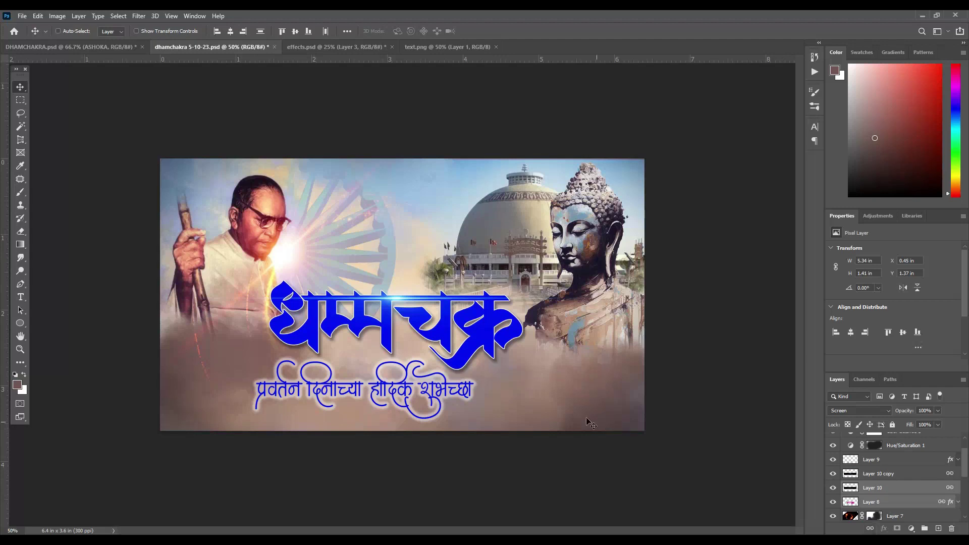
# Move the blue title toward the lower right and select the subtitle Layer 9.
pyautogui.moveTo(443, 343); pyautogui.dragTo(544, 364)
pyautogui.rightClick(386, 393)
pyautogui.click(386, 393)
pyautogui.rightClick(387, 395)
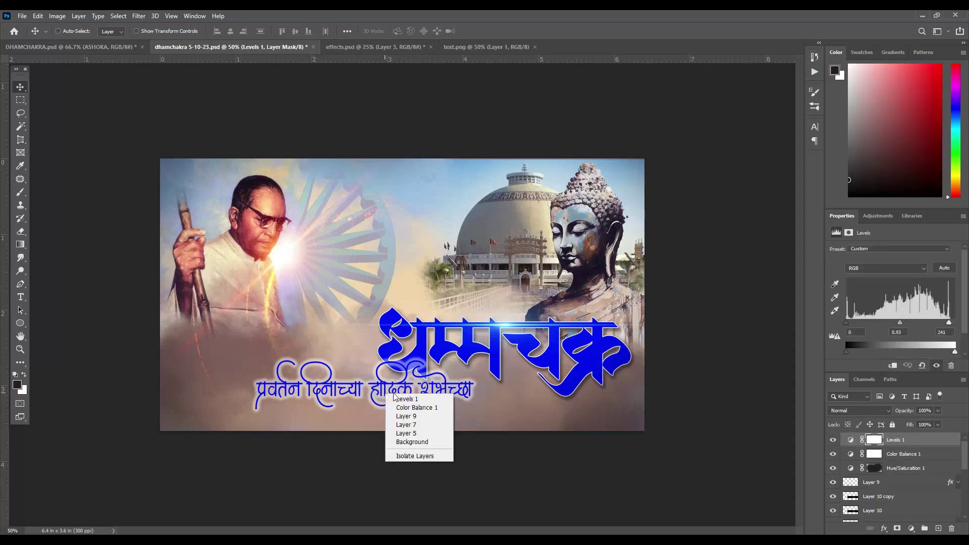
pyautogui.click(417, 416)
# Move the subtitle right and down beneath the title and scale it to 80%.
pyautogui.moveTo(417, 394); pyautogui.dragTo(470, 406)
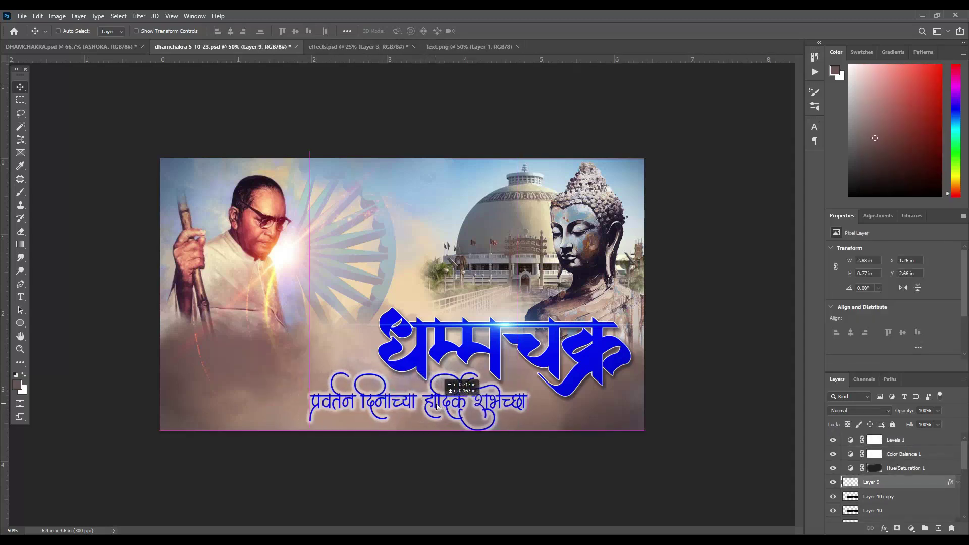
pyautogui.hotkey('ctrl', 't')
pyautogui.moveTo(528, 373)
pyautogui.mouseDown()
pyautogui.moveTo(483, 384)
pyautogui.moveTo(510, 393)
pyautogui.mouseUp()
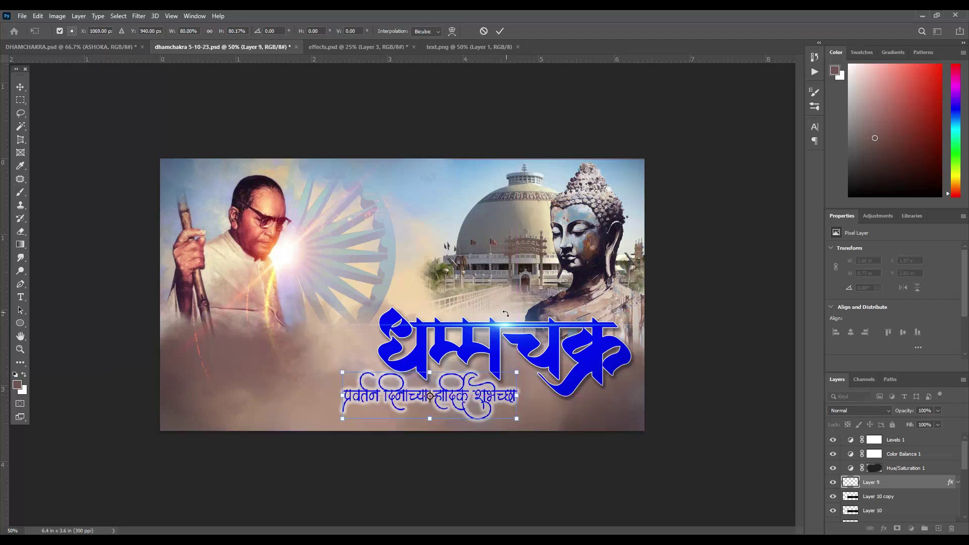
pyautogui.click(498, 31)
pyautogui.rightClick(185, 263)
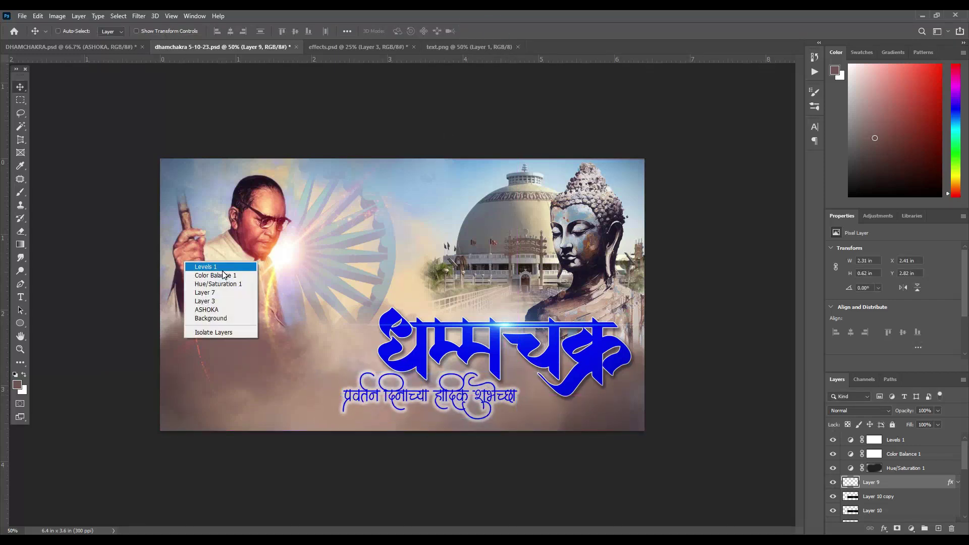
pyautogui.click(222, 298)
# Rename the portrait layer, Layer 3, to BABA.
pyautogui.scroll(-5, 966, 472)
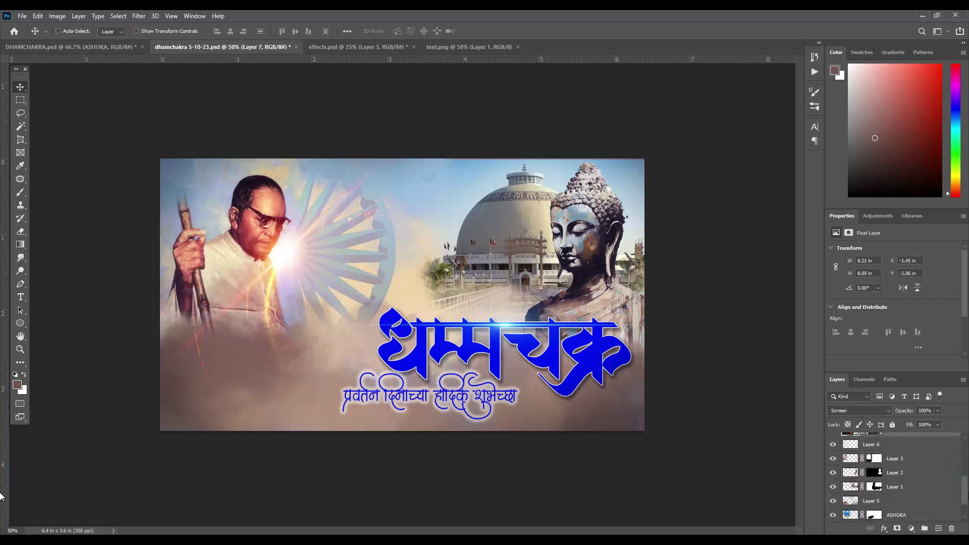
pyautogui.doubleClick(895, 457)
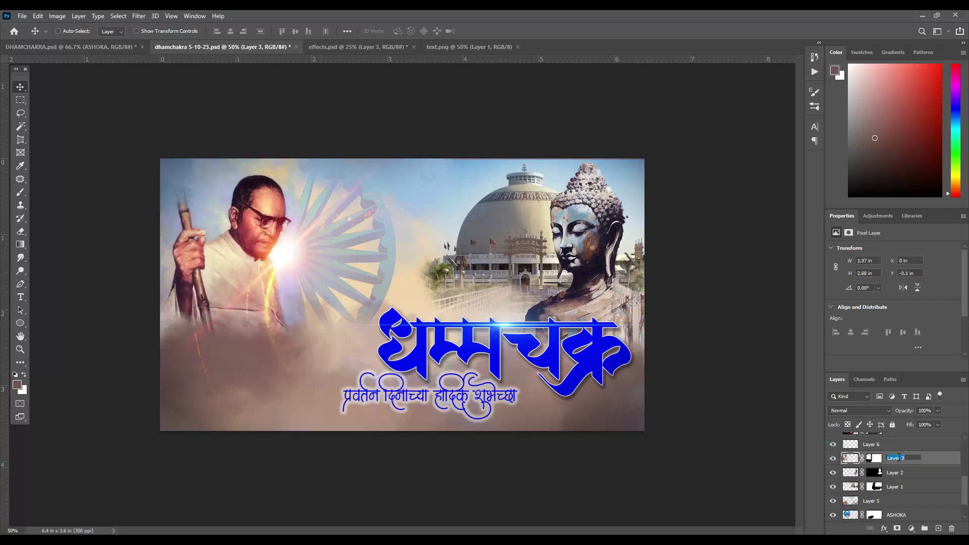
pyautogui.write('BABA')
pyautogui.press('Return')
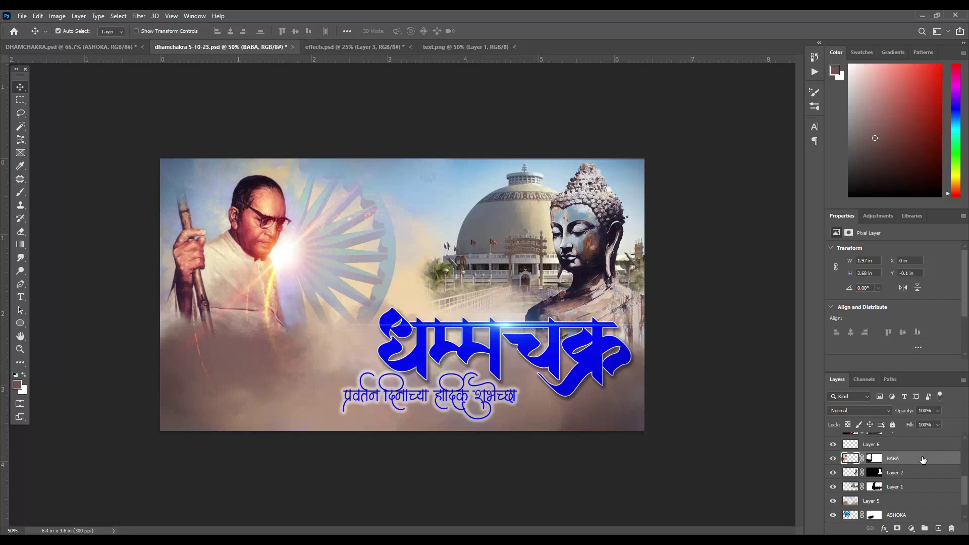
# Enlarge the BABA portrait to about 136% and shift it up and left.
pyautogui.hotkey('ctrl', 't')
pyautogui.moveTo(310, 353); pyautogui.dragTo(345, 403)
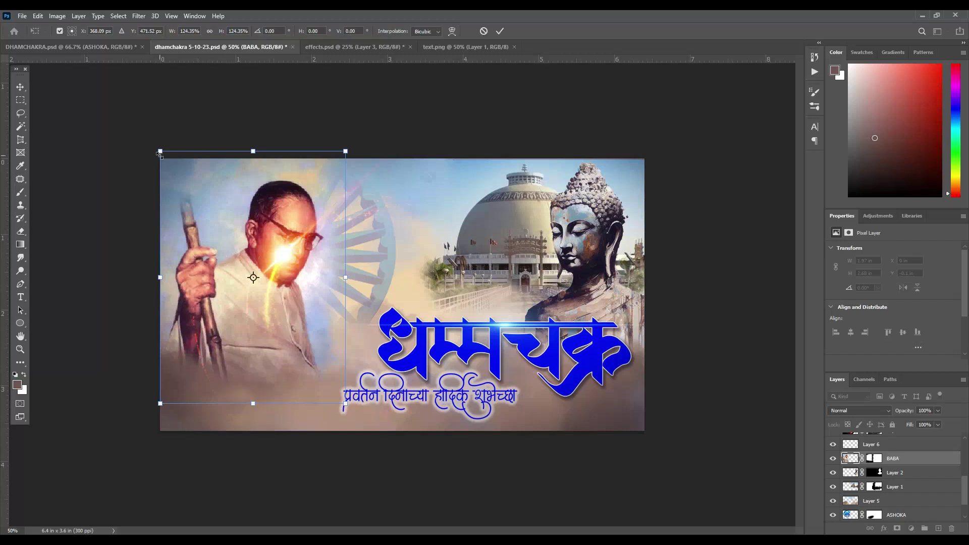
pyautogui.moveTo(160, 151); pyautogui.dragTo(153, 145)
pyautogui.moveTo(277, 194)
pyautogui.mouseDown()
pyautogui.moveTo(254, 186)
pyautogui.moveTo(273, 181)
pyautogui.mouseUp()
pyautogui.moveTo(340, 392); pyautogui.dragTo(353, 405)
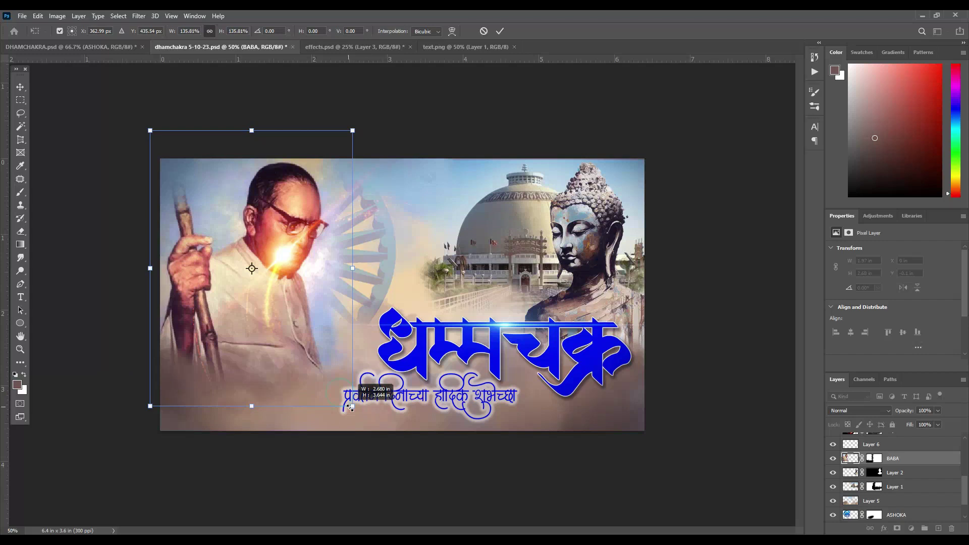
pyautogui.click(500, 31)
# Select the flare Layer 7 and move it lower and right, near the portrait's neck.
pyautogui.rightClick(286, 259)
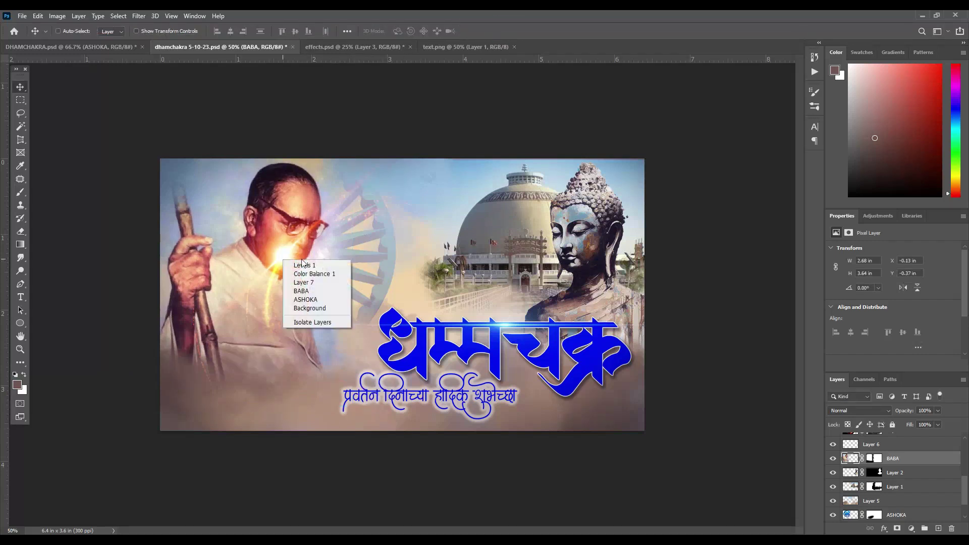
pyautogui.click(305, 264)
pyautogui.rightClick(286, 258)
pyautogui.click(308, 282)
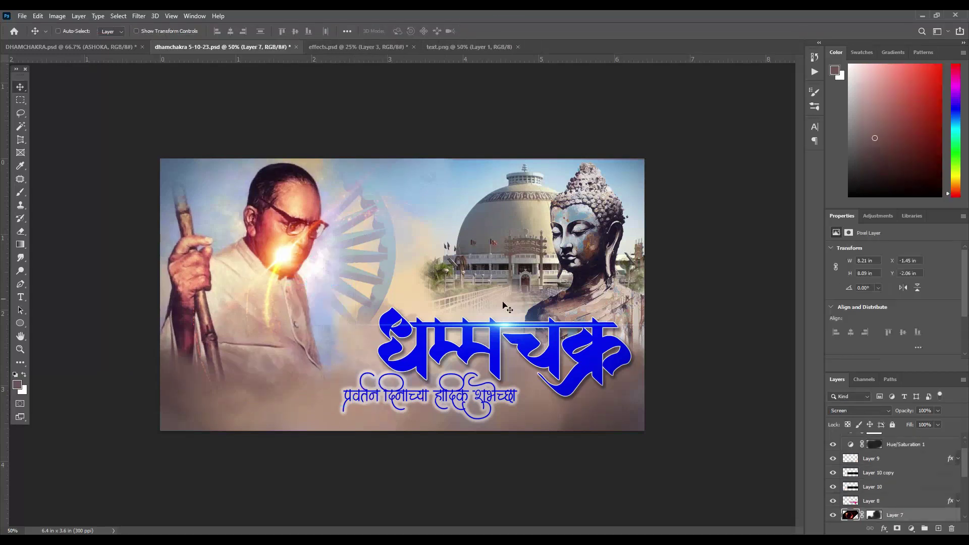
pyautogui.moveTo(273, 274); pyautogui.dragTo(303, 291)
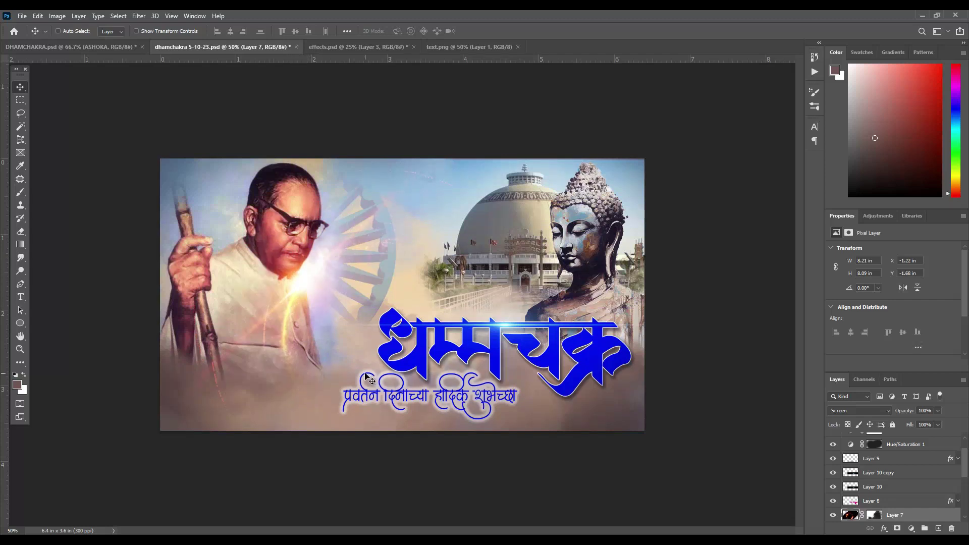
pyautogui.rightClick(412, 393)
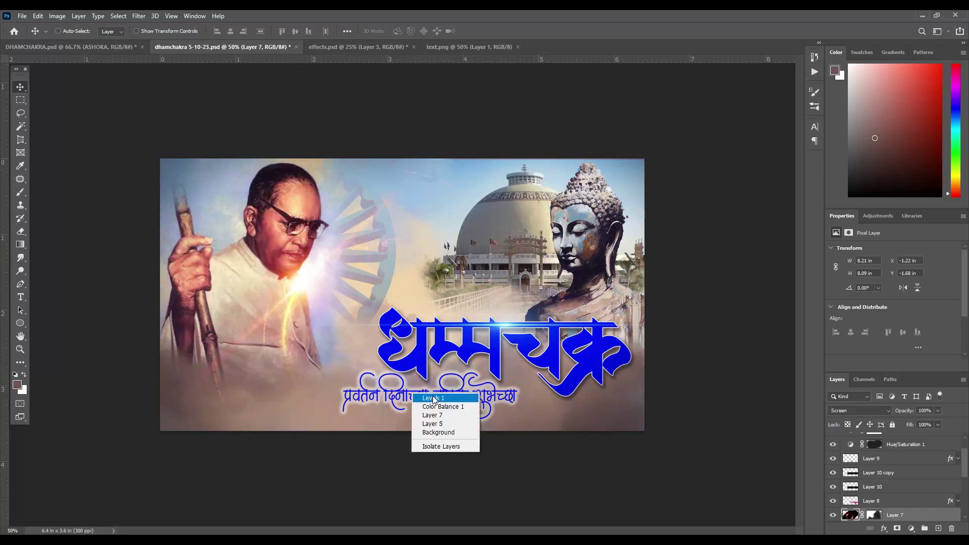
pyautogui.click(424, 397)
pyautogui.rightClick(461, 400)
# Nudge the Layer 9 subtitle and title left, then fade the stupa Layer 1 to about 40% opacity.
pyautogui.click(481, 430)
pyautogui.moveTo(461, 399); pyautogui.dragTo(375, 401)
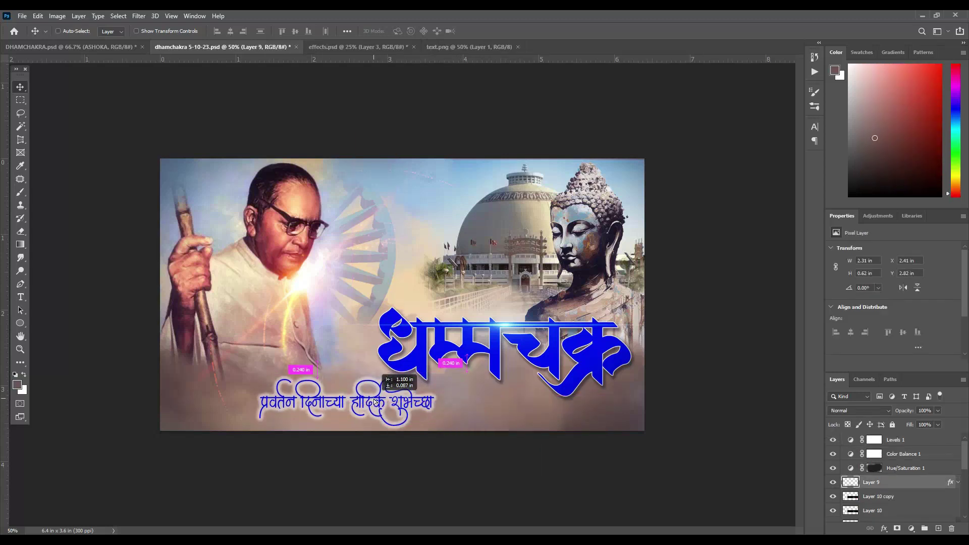
pyautogui.hotkey('ctrl', 'z')
pyautogui.hotkey('ctrl', 'z')
pyautogui.hotkey('ctrl', 'z')
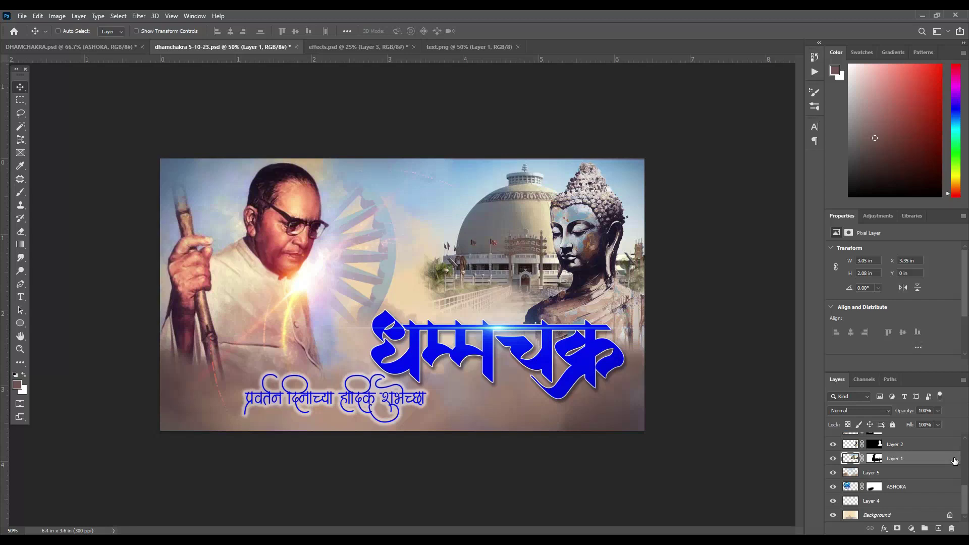
pyautogui.moveTo(931, 424)
pyautogui.mouseDown()
pyautogui.moveTo(900, 421)
pyautogui.moveTo(916, 421)
pyautogui.mouseUp()
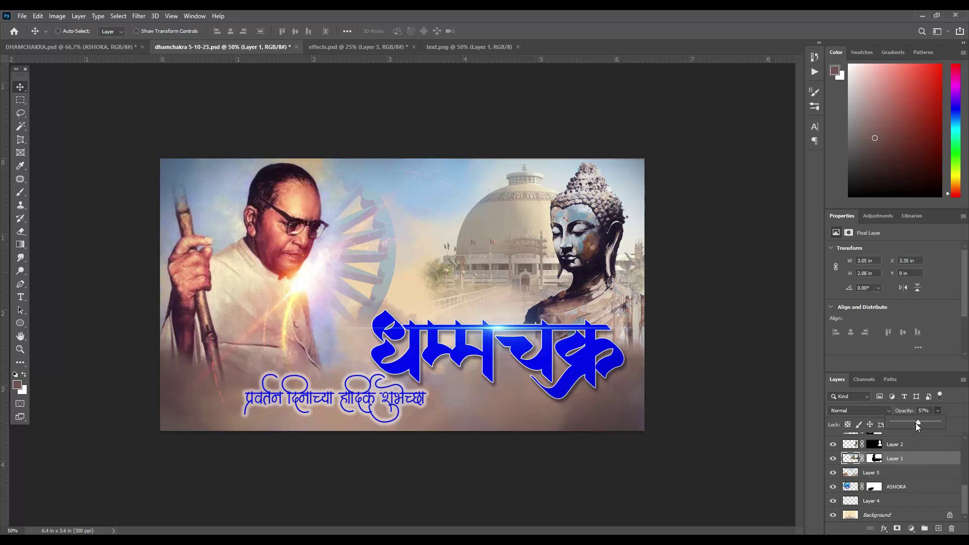
pyautogui.moveTo(917, 422); pyautogui.dragTo(913, 423)
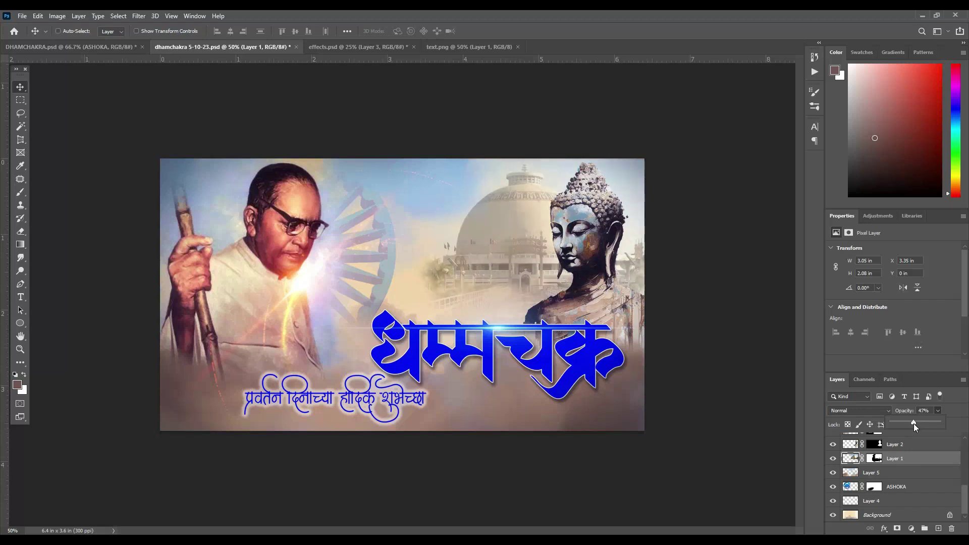